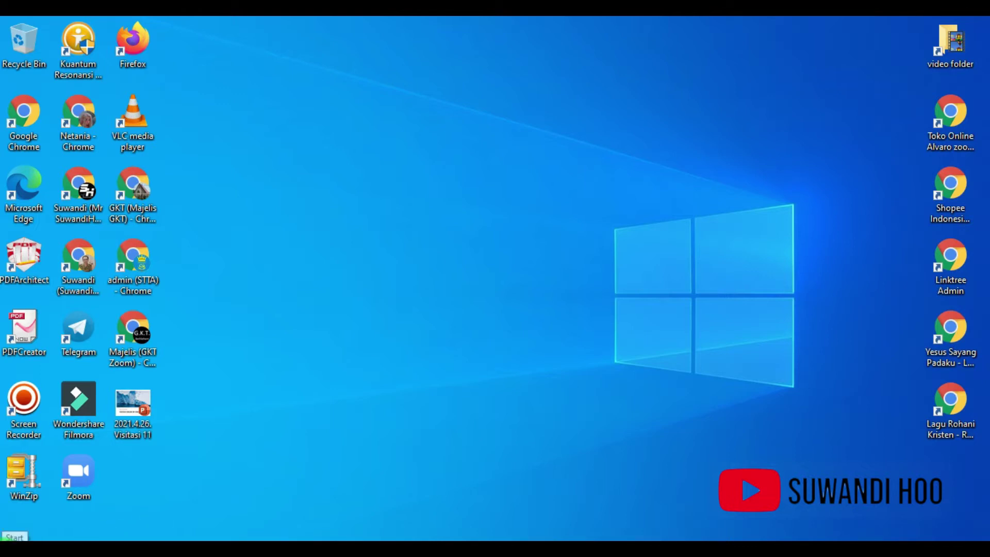
Launch Excel from the Start menu and create a new blank workbook.
click(14, 538)
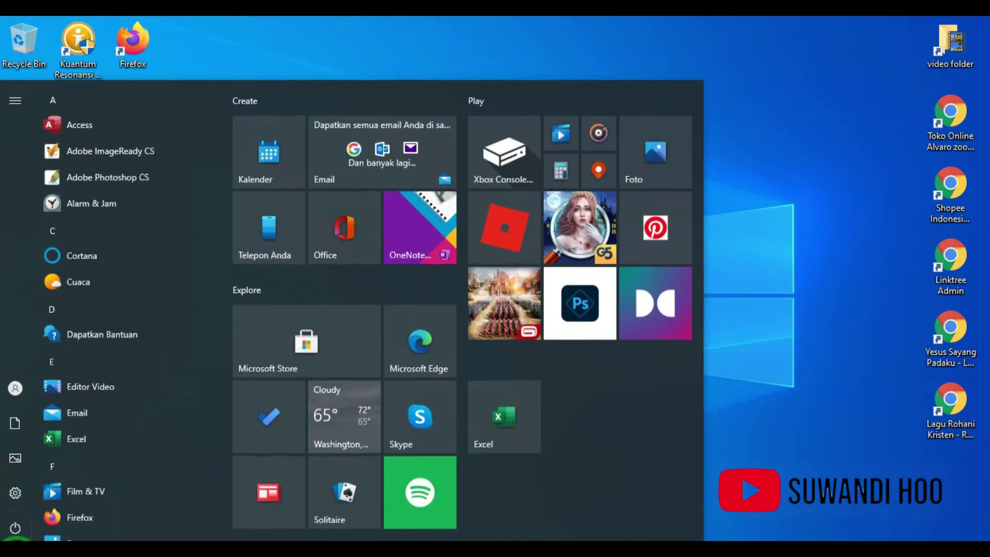
click(509, 412)
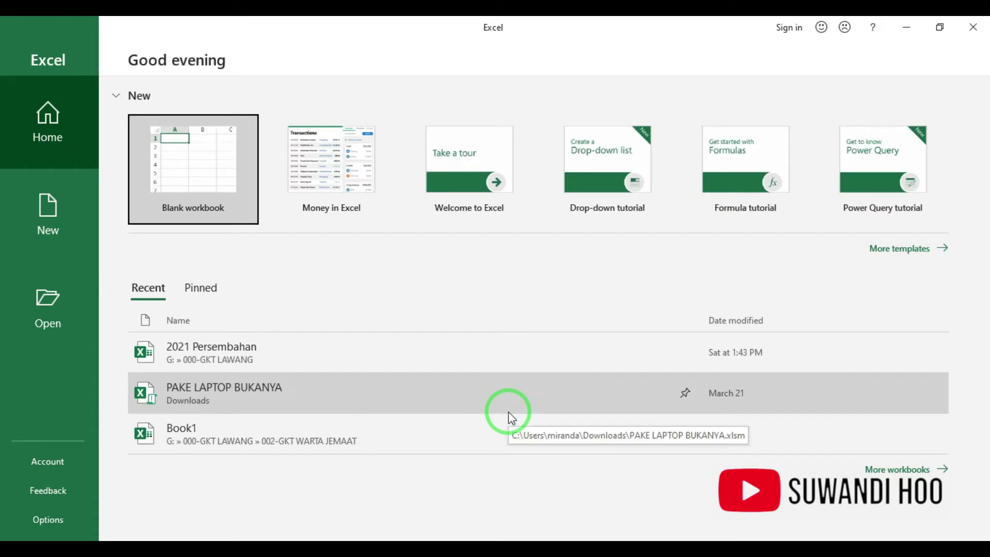
click(202, 166)
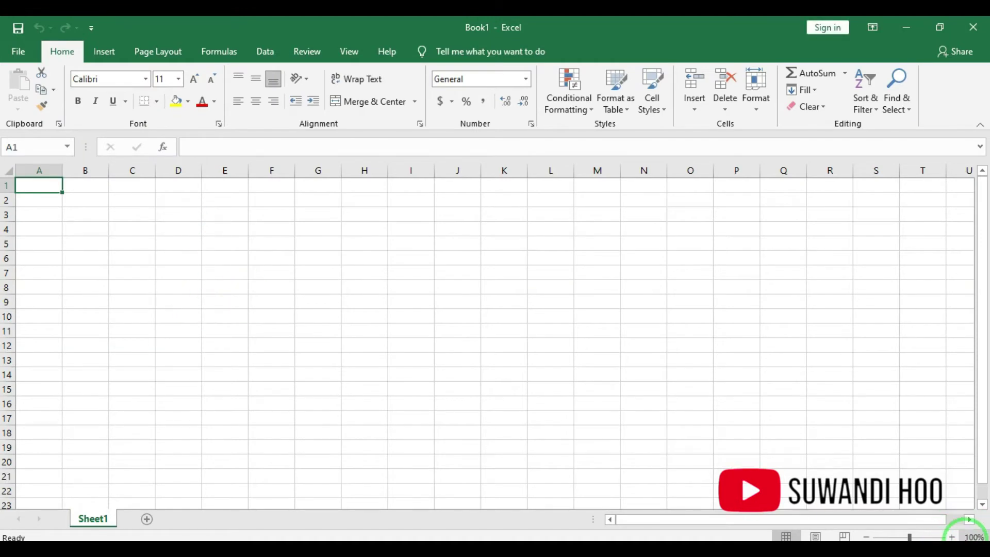
Zoom the empty sheet in to about 190%.
click(953, 536)
click(953, 537)
click(952, 537)
click(953, 537)
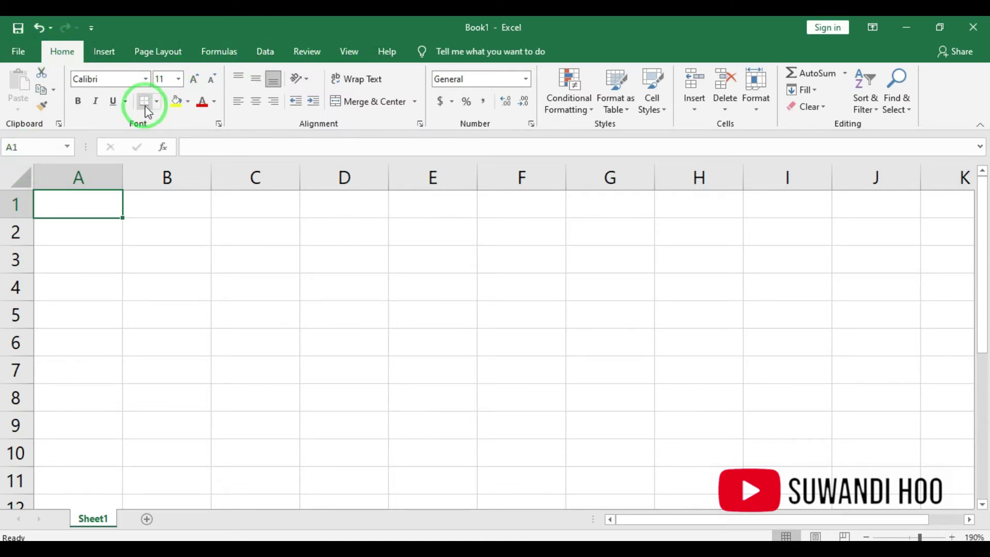
Select cell A1 and then the whole of row 1.
click(198, 147)
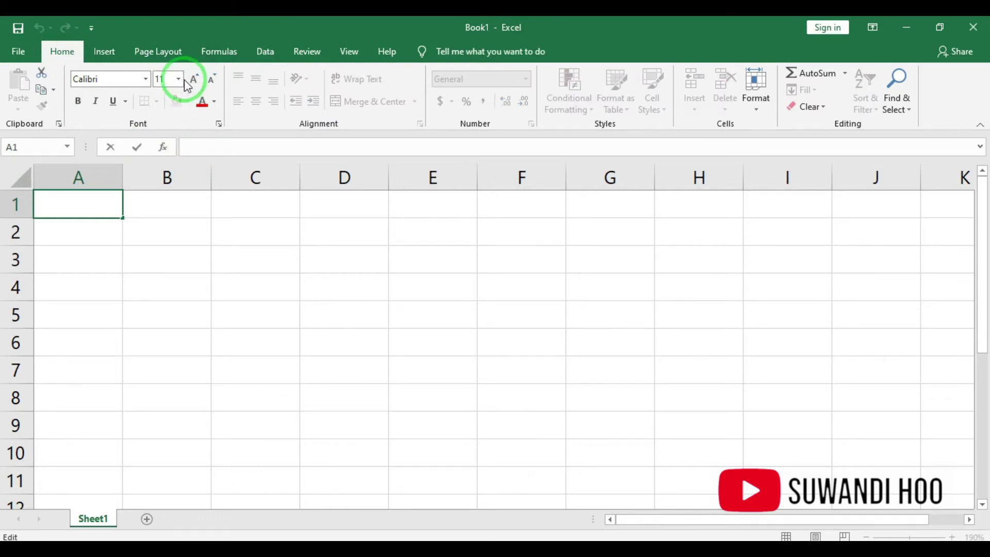
double_click(77, 209)
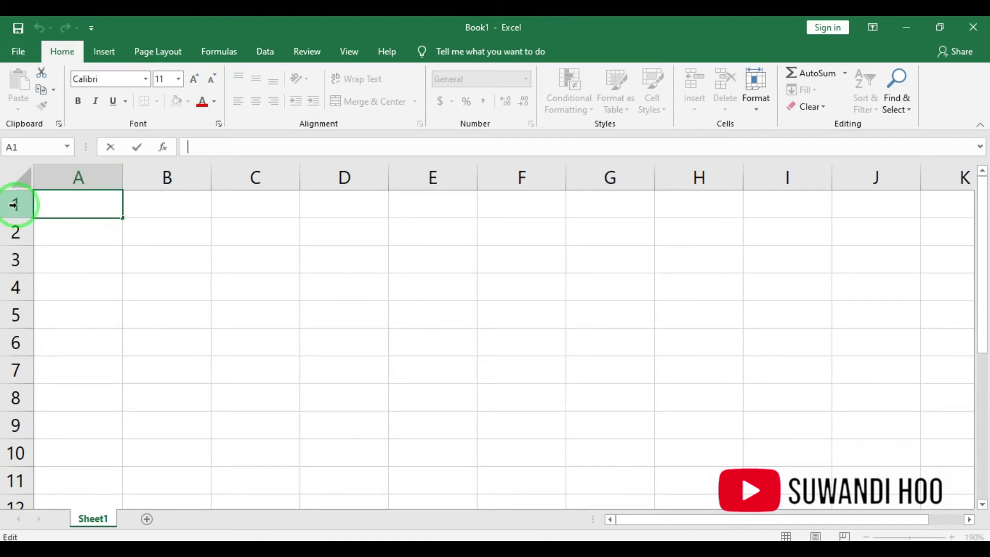
click(54, 206)
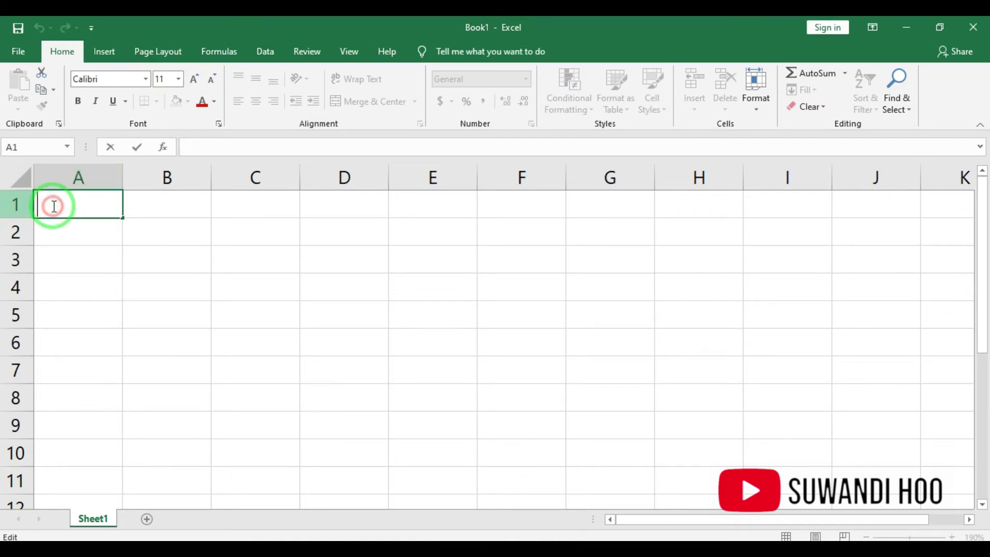
click(15, 204)
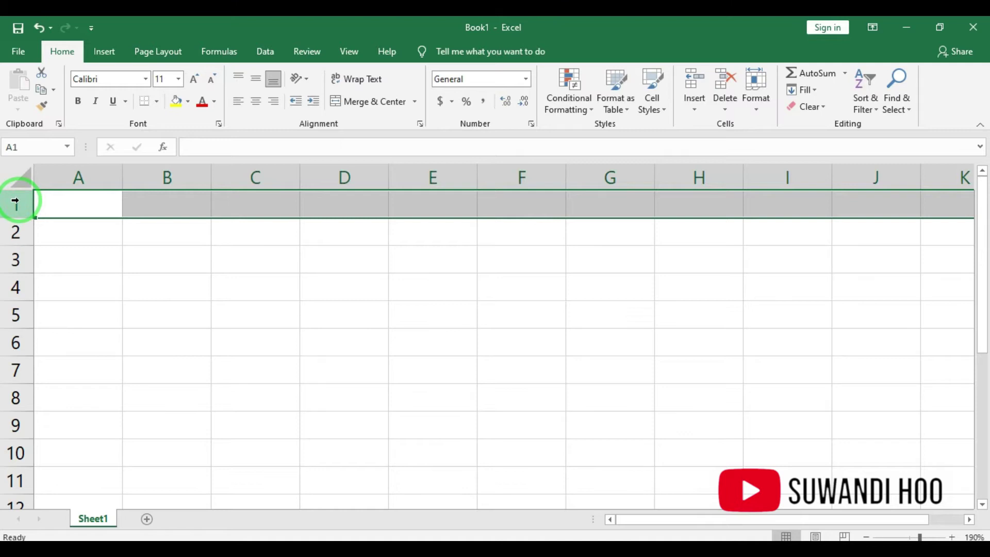
click(75, 176)
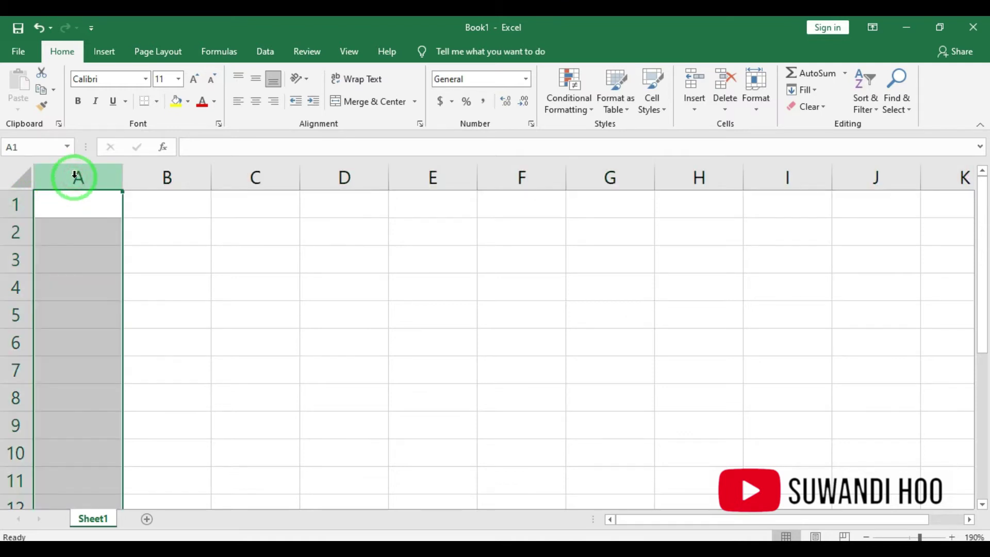
click(154, 177)
click(253, 172)
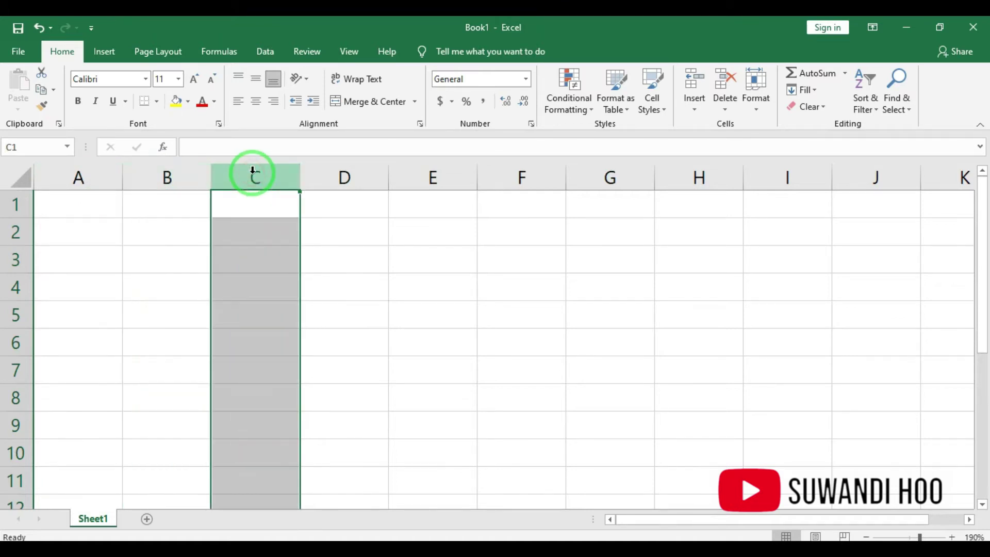
click(340, 177)
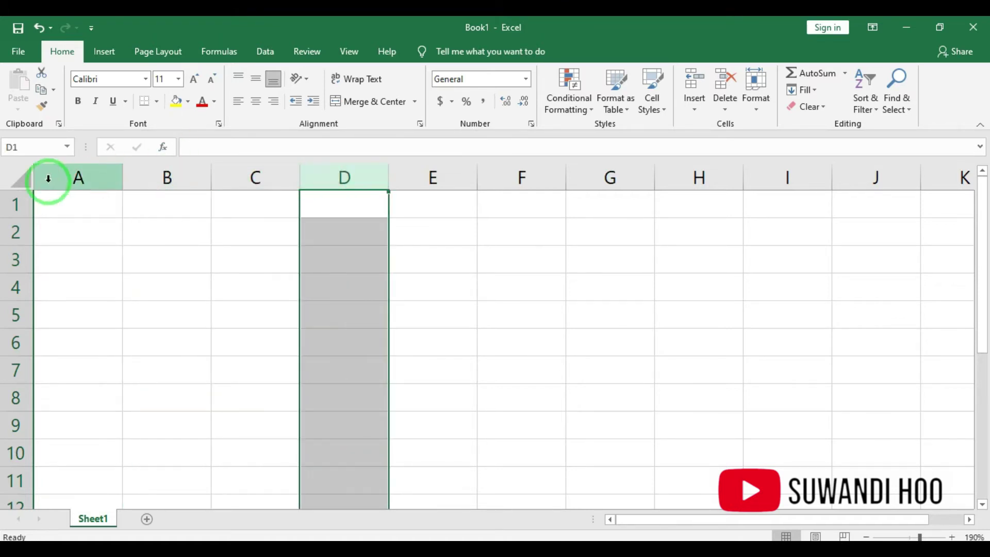
click(11, 206)
click(11, 230)
click(11, 258)
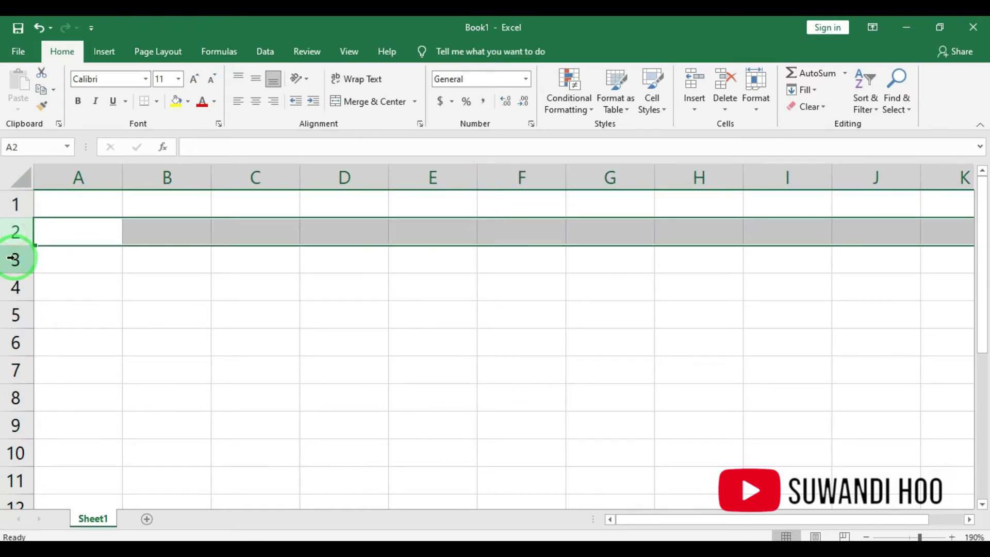
click(17, 291)
click(19, 313)
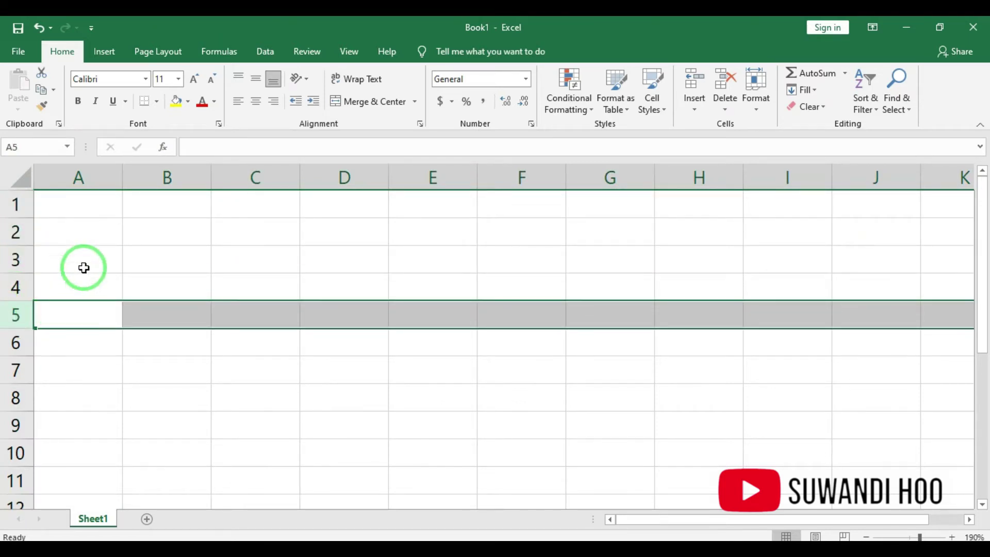
click(166, 228)
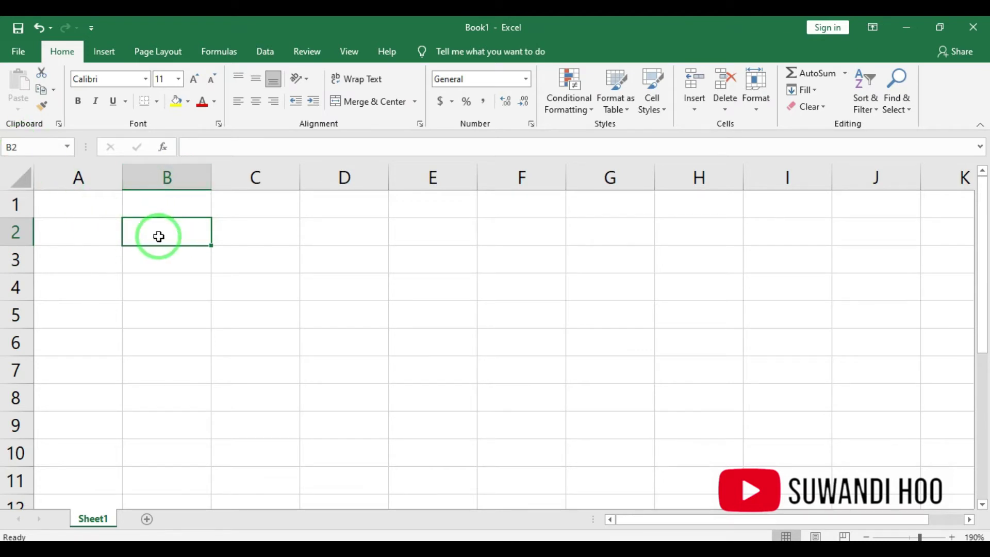
click(37, 148)
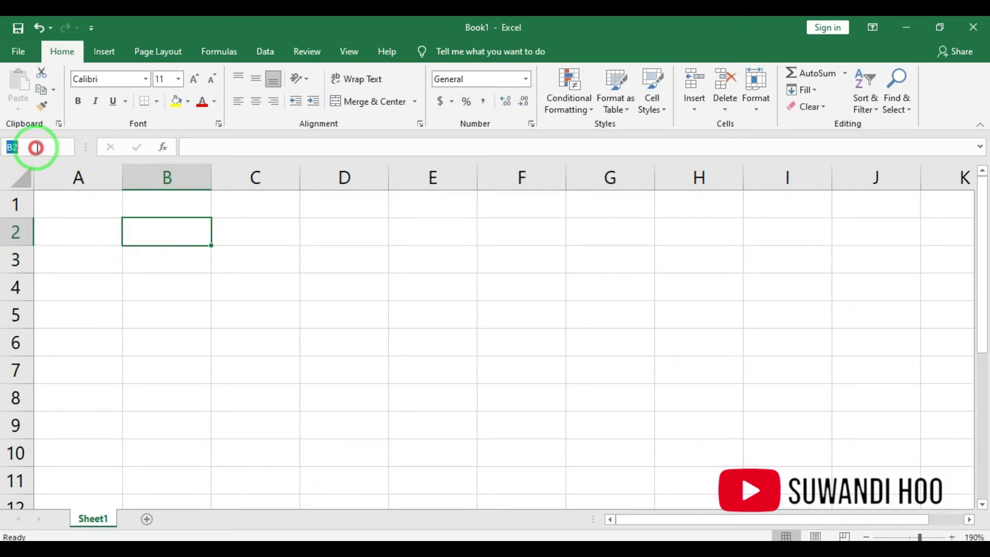
click(154, 235)
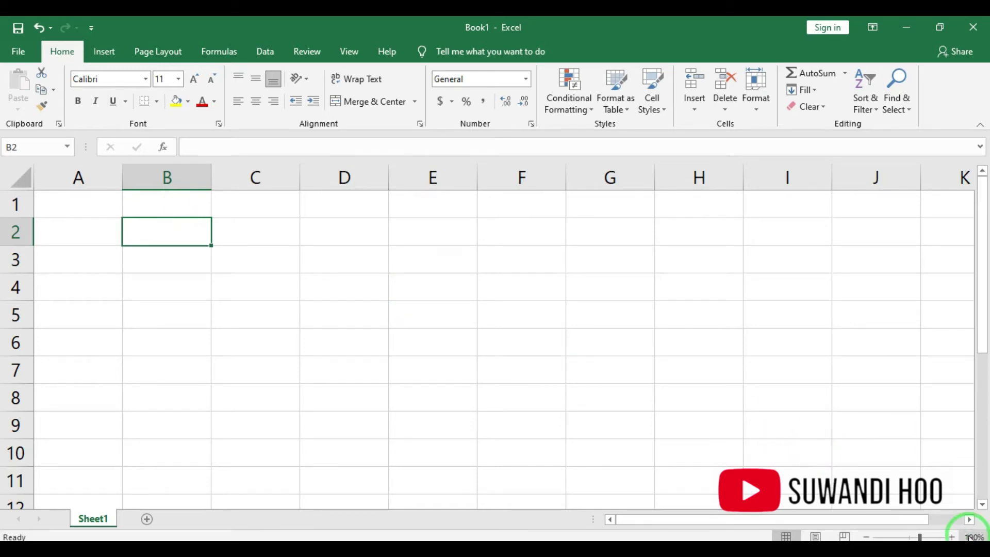
Zoom to 210% and type the headings NO, NAMA and NILAI UJIAN across A1:C1.
click(952, 537)
click(952, 537)
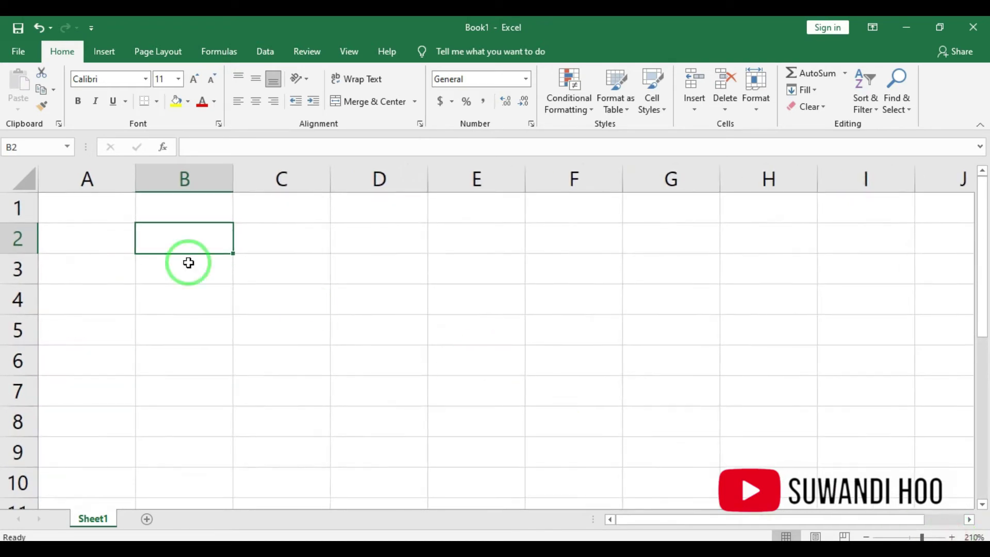
click(100, 239)
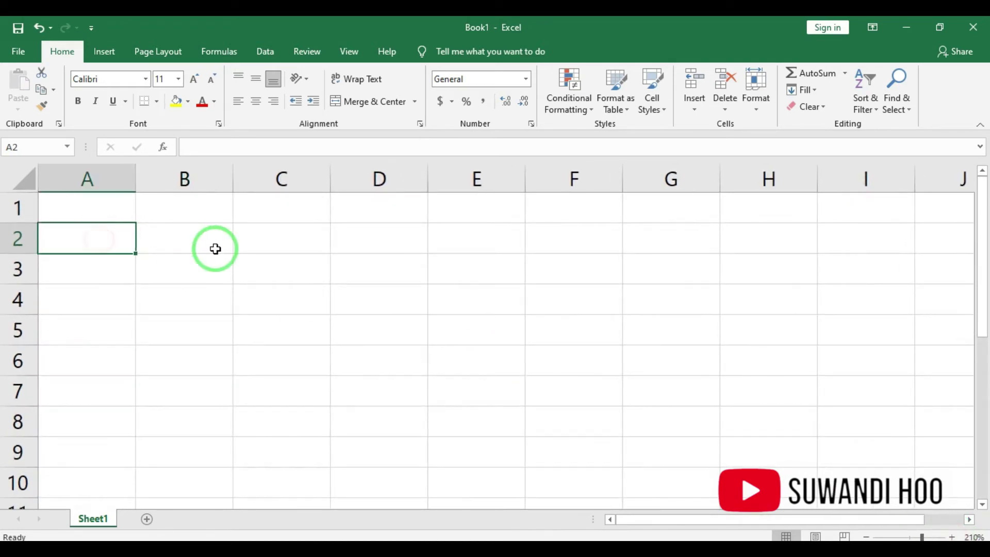
click(119, 212)
text(NO)
key(Tab)
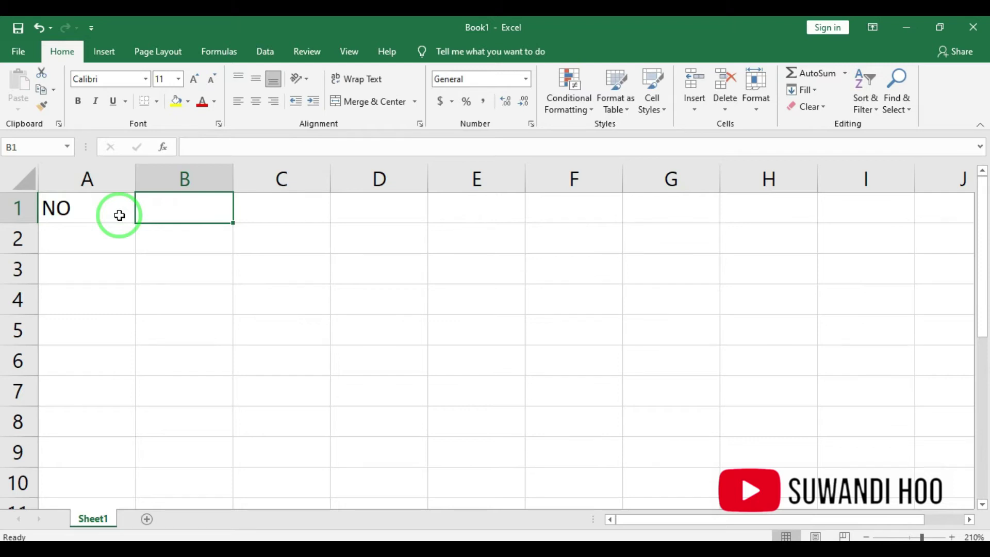
text(N)
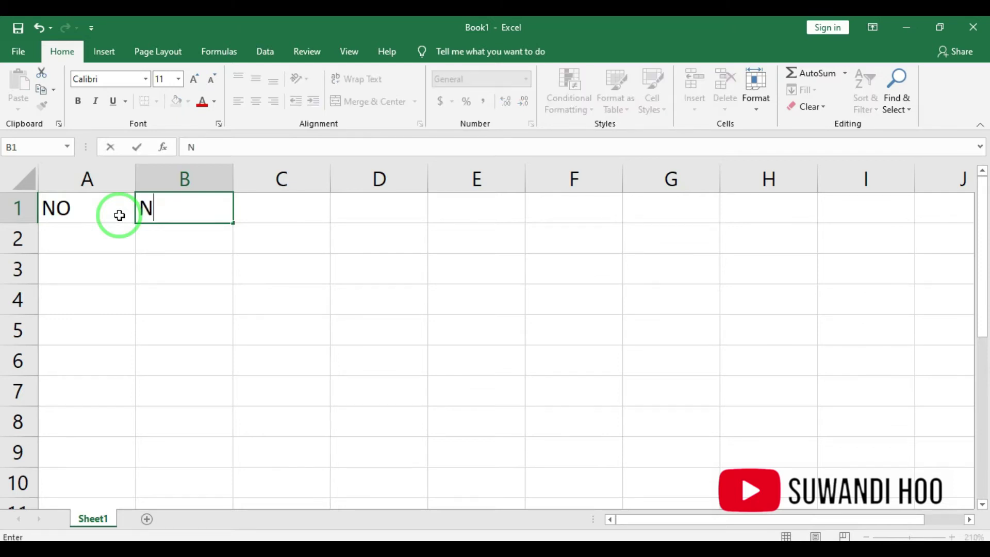
text(AMA)
key(Tab)
text(NILAI UJIAN)
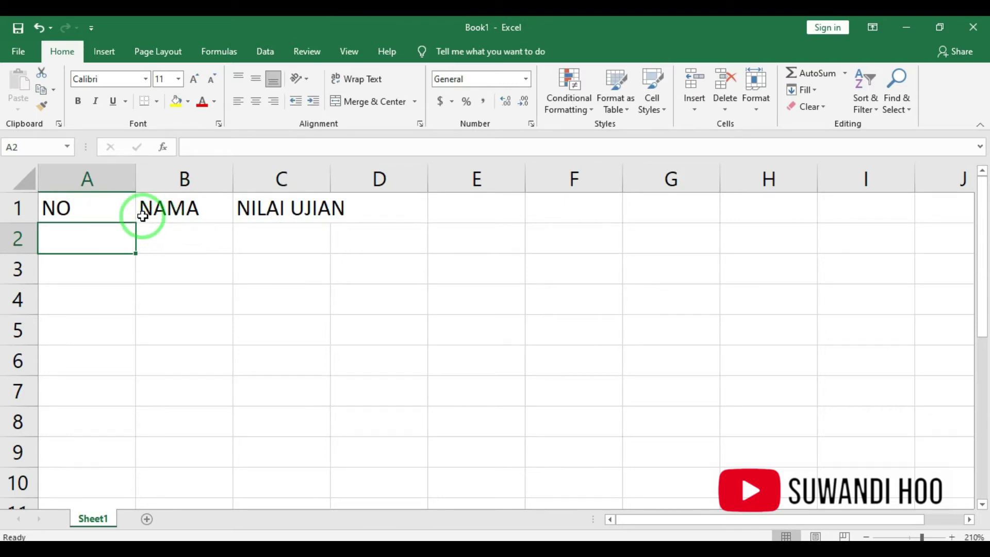
Narrow column A and widen columns B and C to fit their headings.
drag(132, 180, 86, 175)
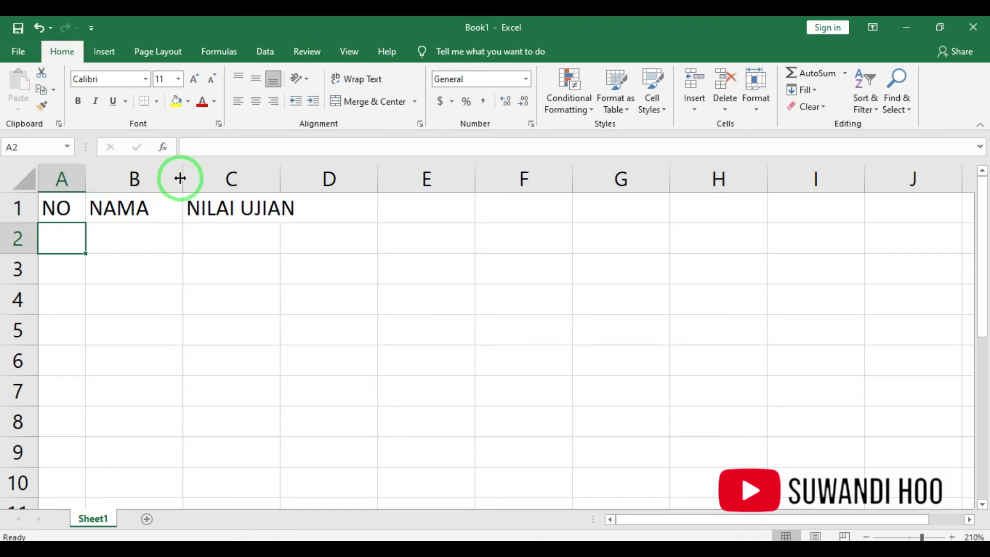
drag(184, 177, 230, 178)
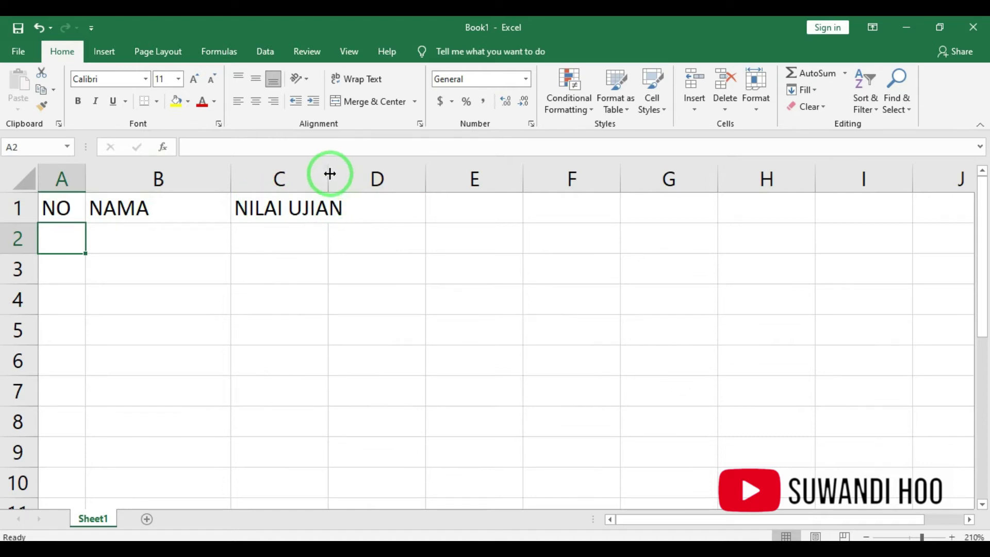
drag(329, 174, 353, 173)
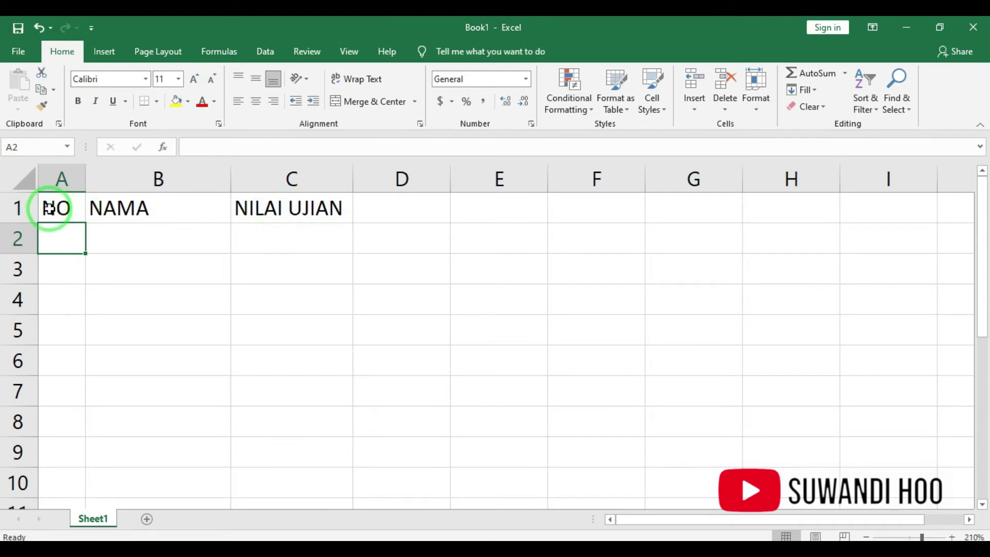
Centre the three headings in A1:C1.
drag(49, 208, 250, 209)
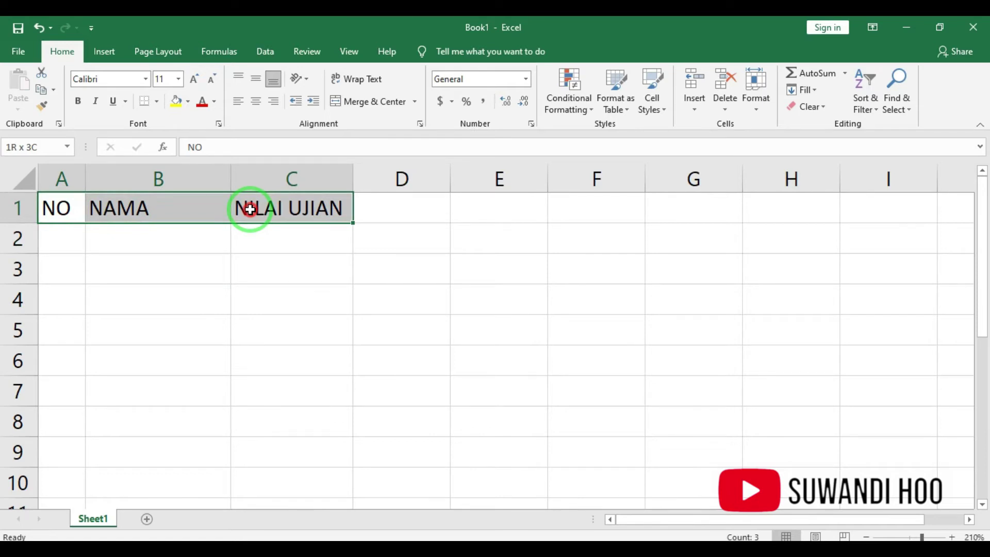
click(258, 103)
click(170, 315)
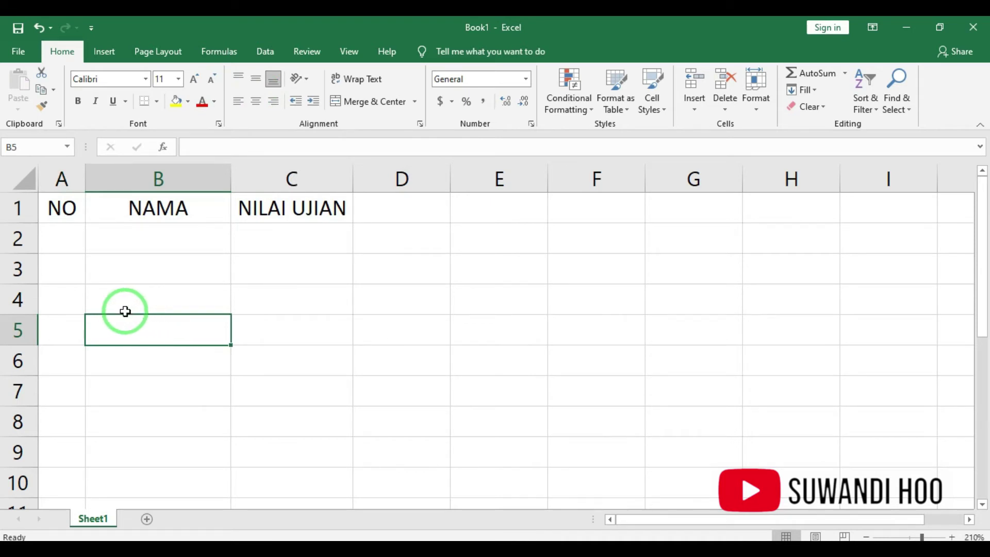
Fill A2:A6 with the row numbers 1 to 5.
click(63, 238)
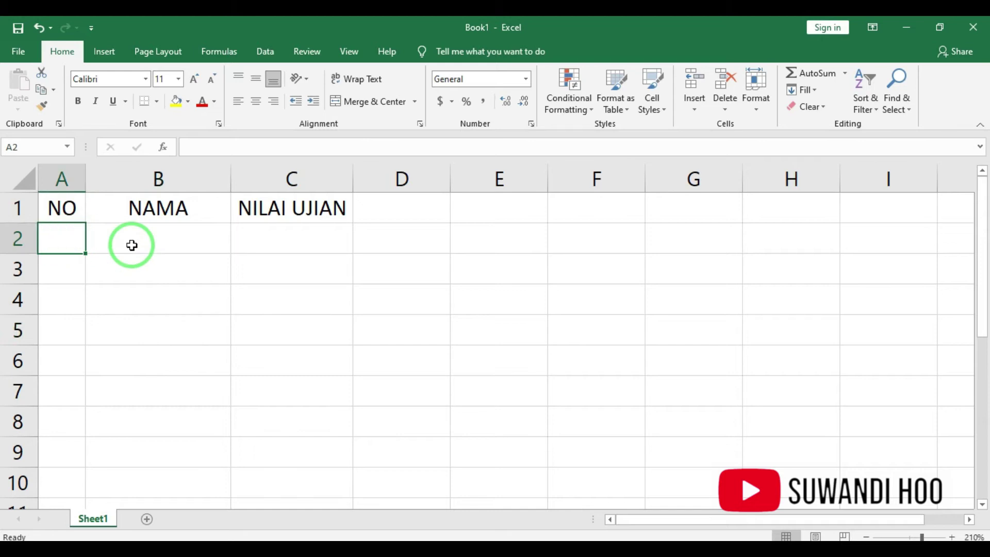
text(1 2)
key(Return)
text(3)
key(Return)
text(4)
key(Return)
text(5)
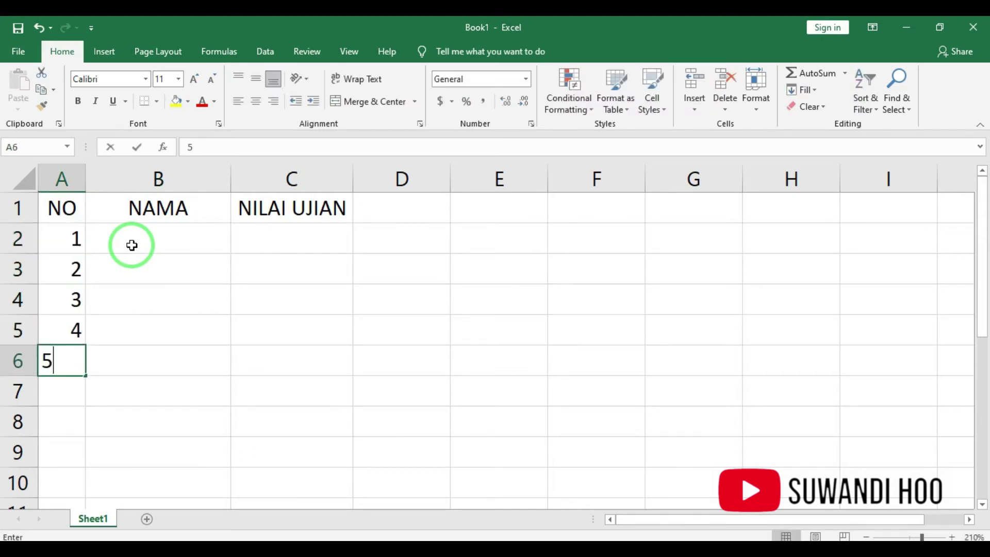
key(Return)
Enter the five student names in B2:B6.
click(132, 246)
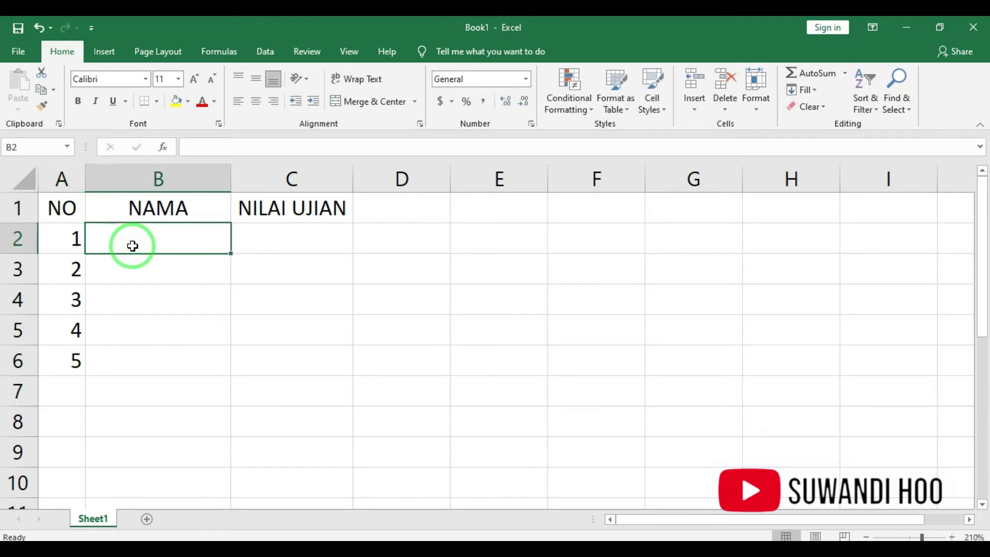
text(bUDI)
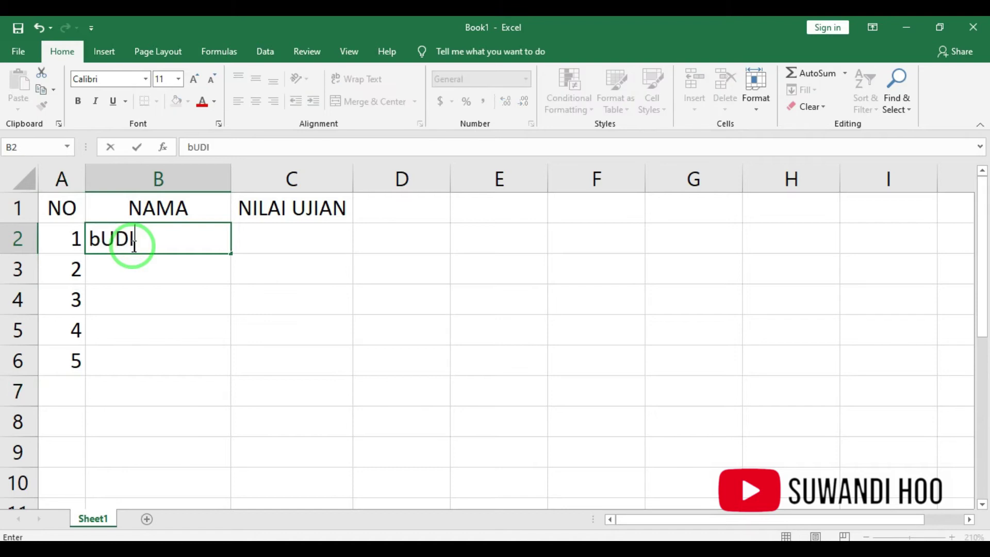
key(Return)
text(Andi)
key(Return)
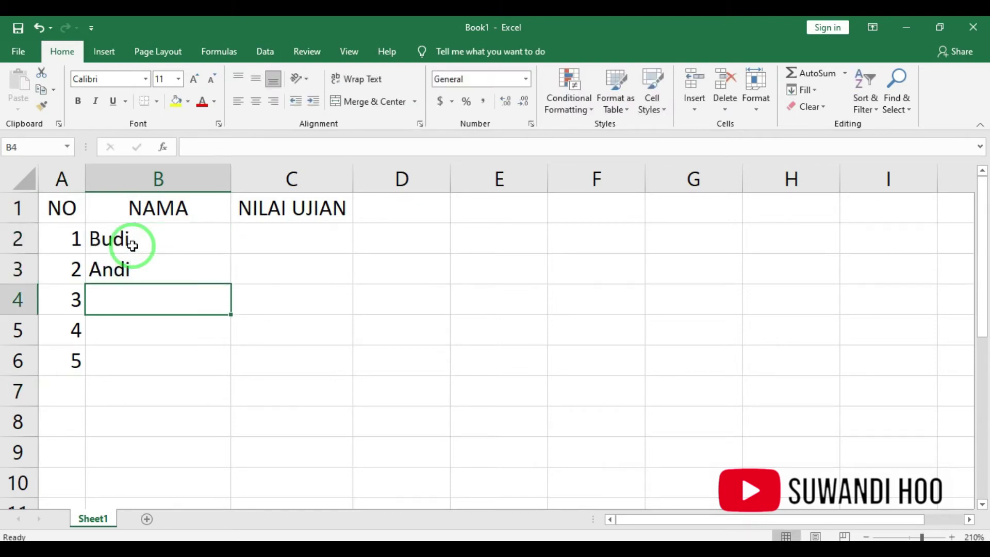
text(Ahmad)
key(Return)
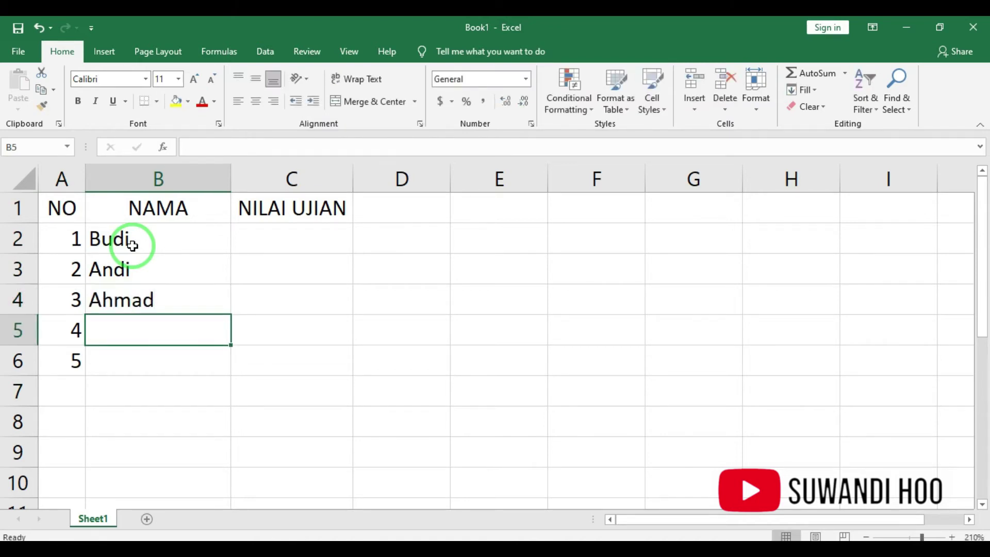
text(Rini)
key(Return)
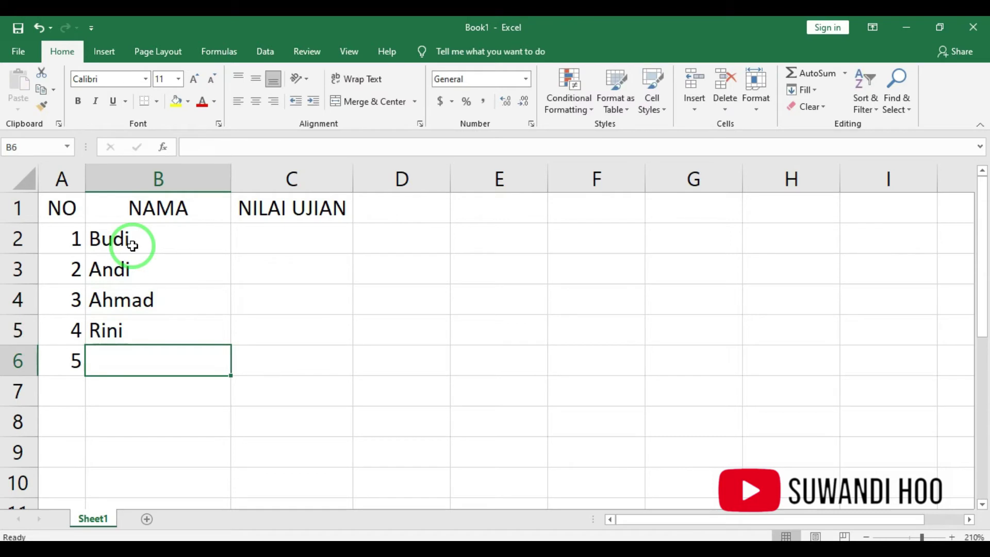
text(Umar)
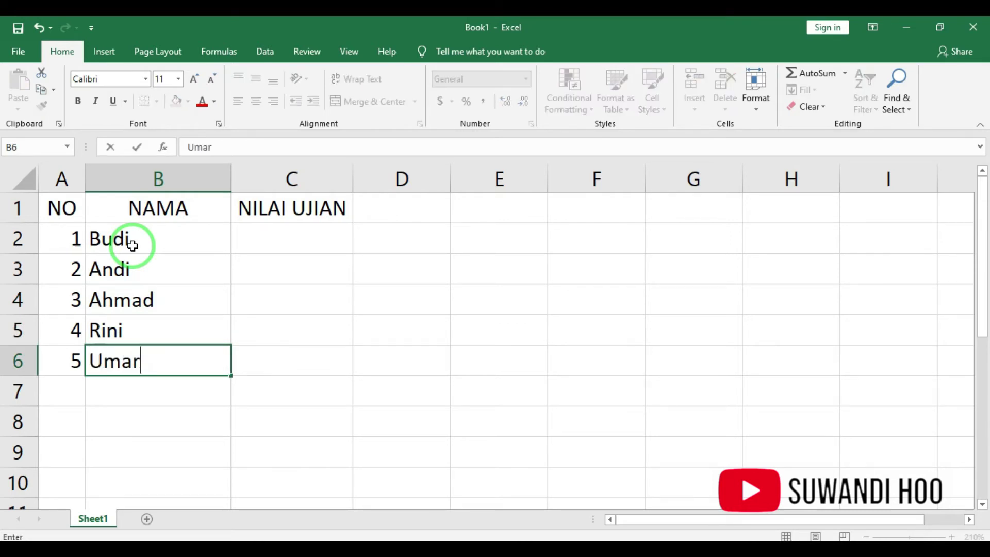
key(Return)
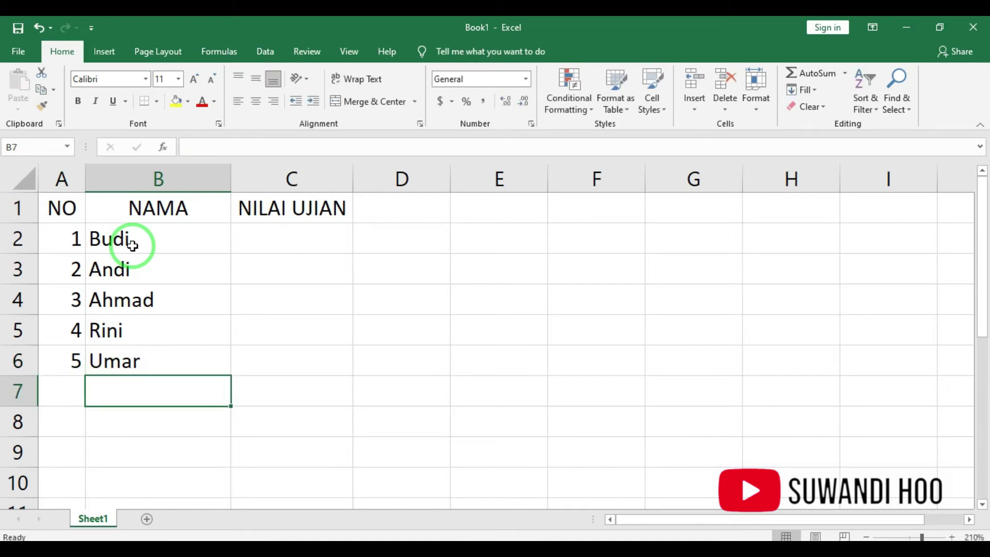
Enter the exam scores 60, 80, 70, 90 and 50 in C2:C6.
key(Up)
key(Up)
key(Up)
key(Up)
key(Up)
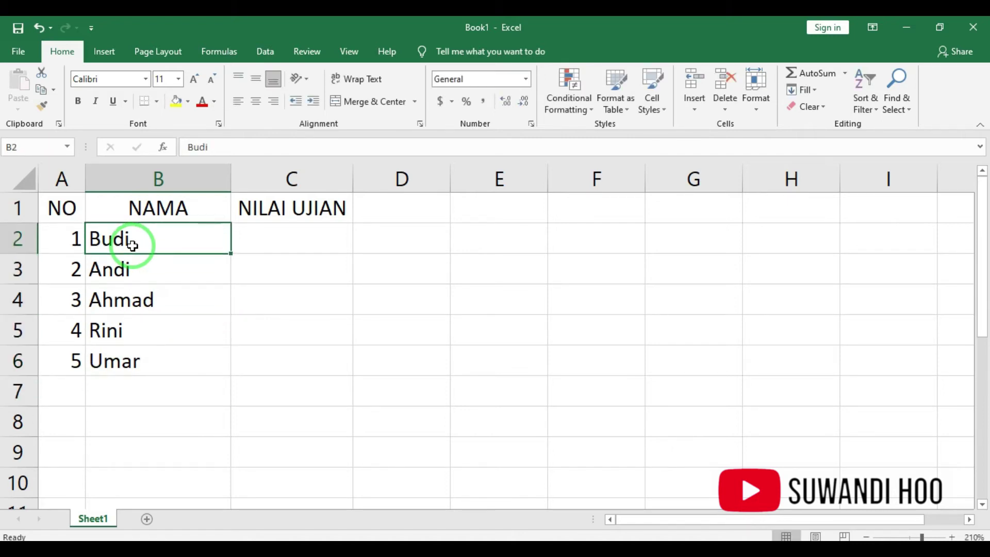
key(Right)
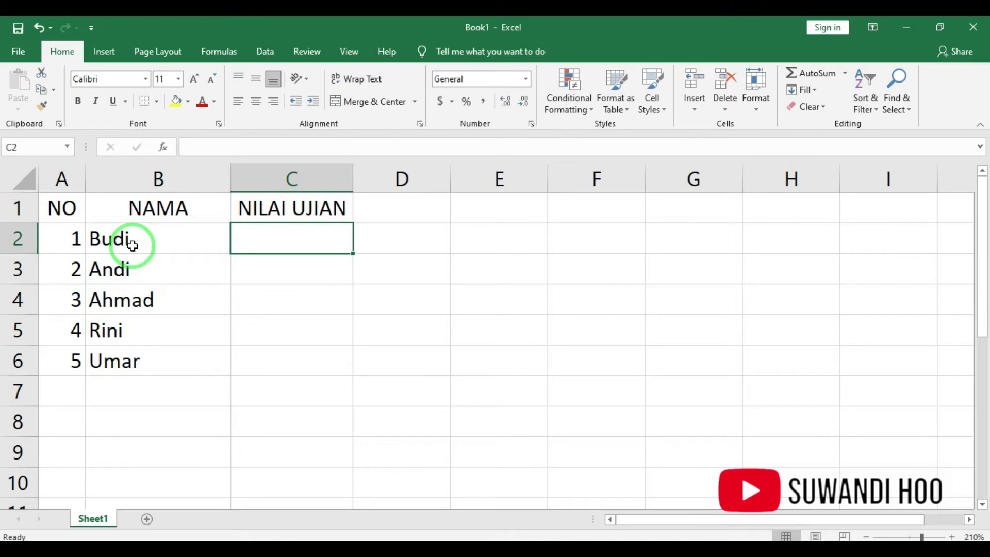
text(60)
key(Return)
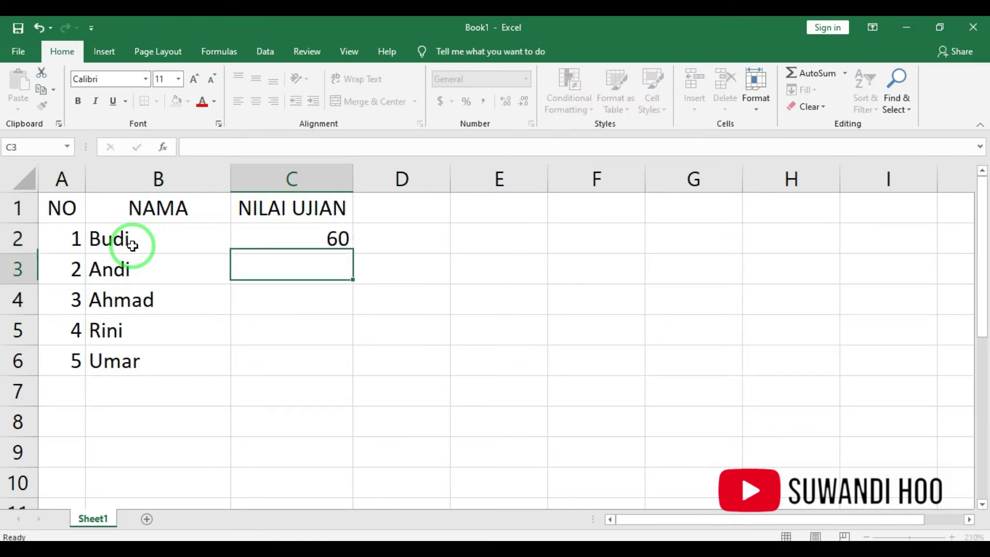
text(80)
key(Return)
text(70)
key(Return)
text(90)
key(Return)
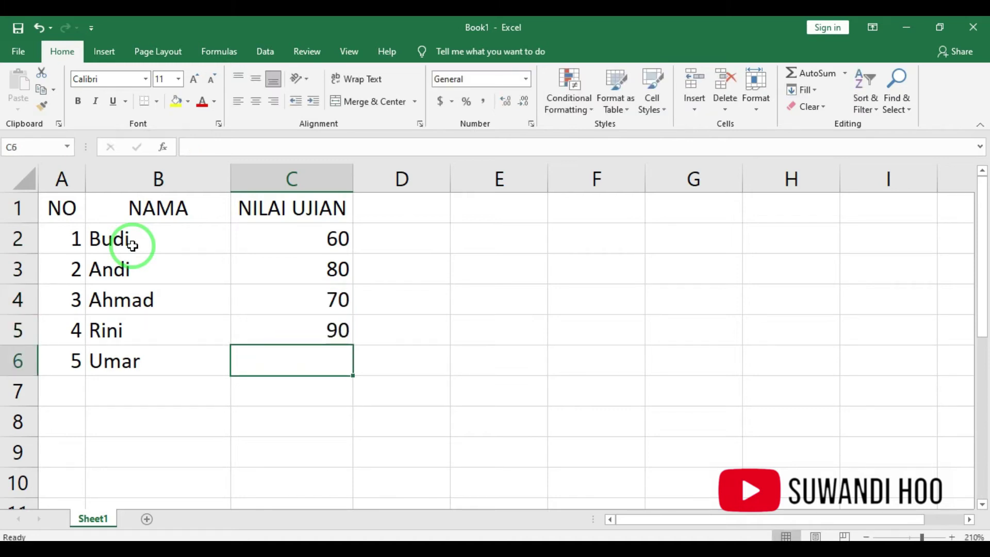
text(50)
key(Return)
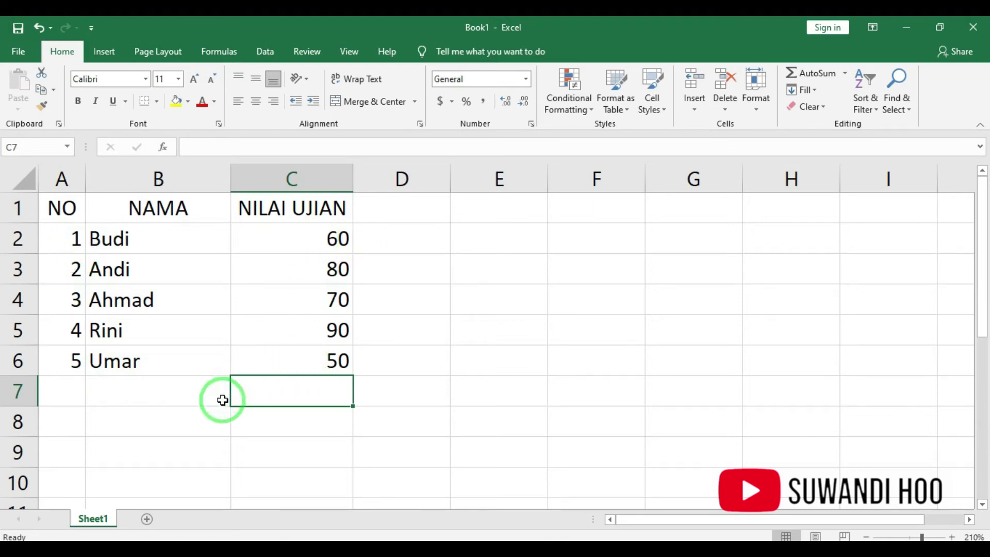
Type the label Rata-rata into cell B8.
click(149, 421)
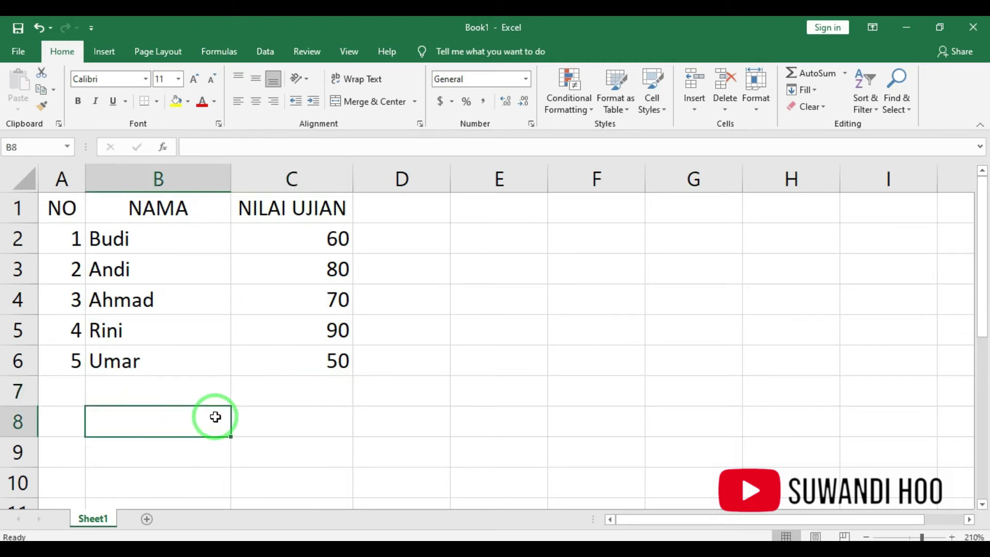
text(Rata-rata)
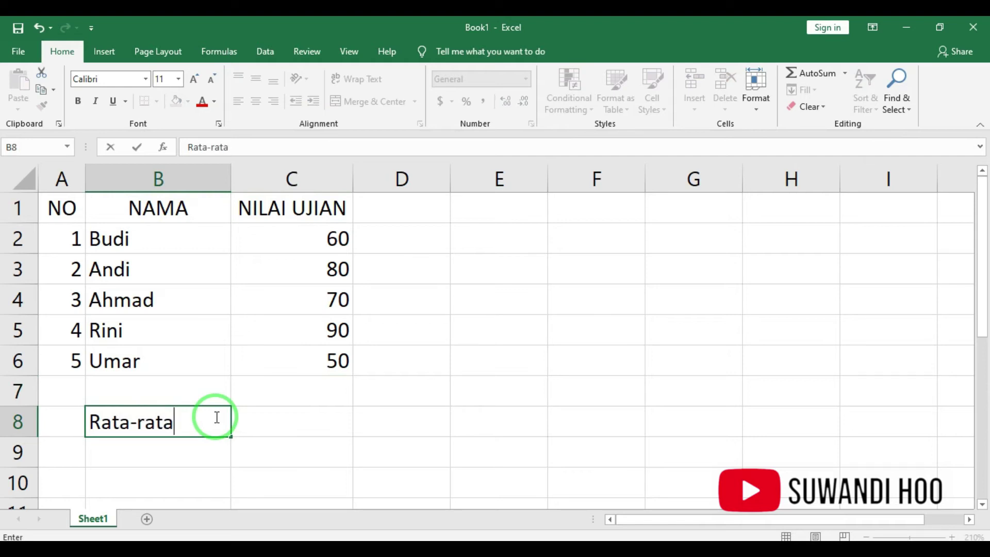
click(277, 422)
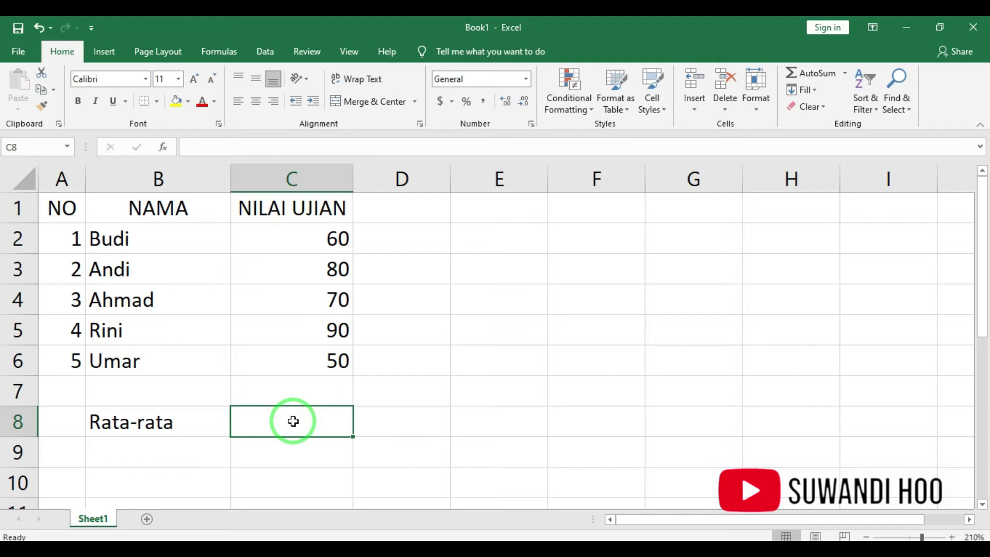
Enter =average(C2:C6) in C8 so it shows the average score of 70.
text(=)
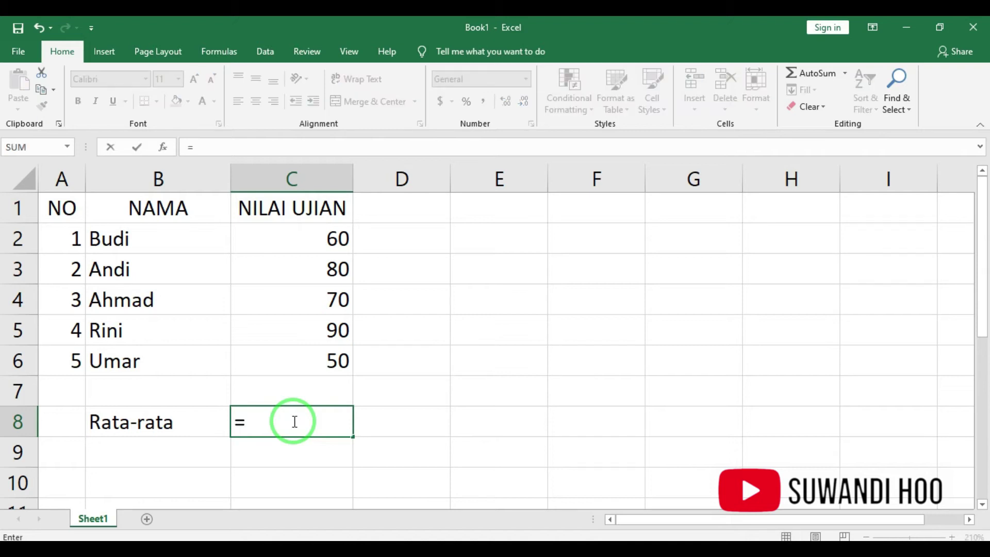
text(av)
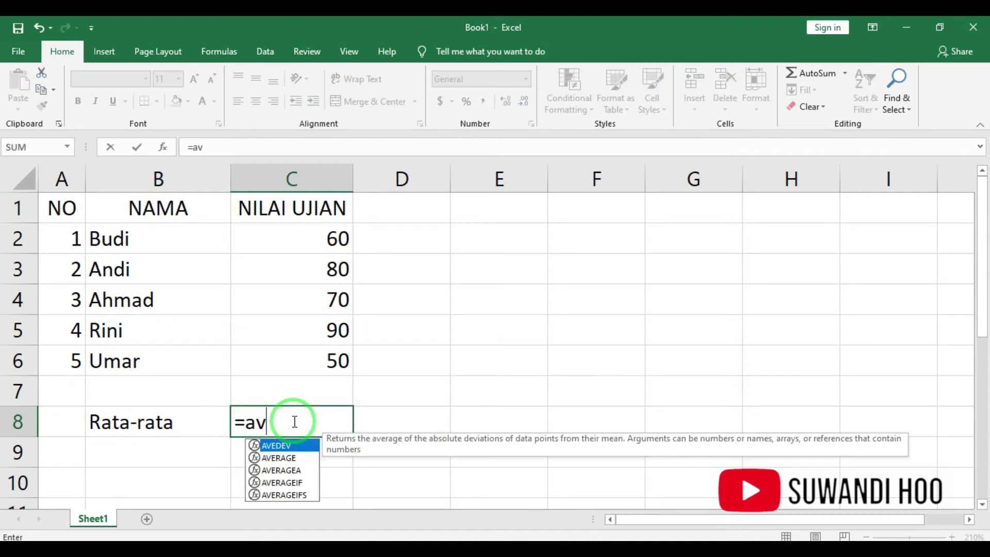
text(erage)
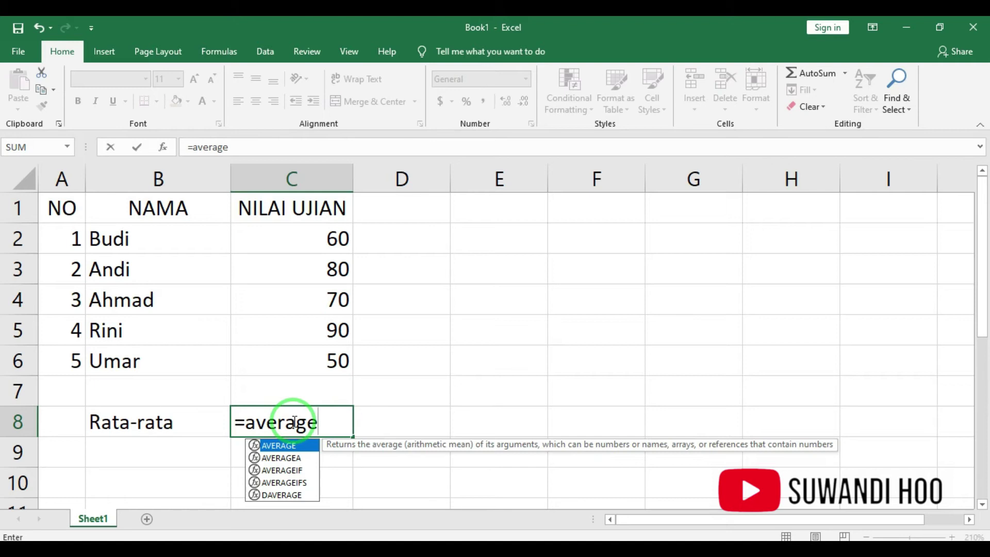
text(()
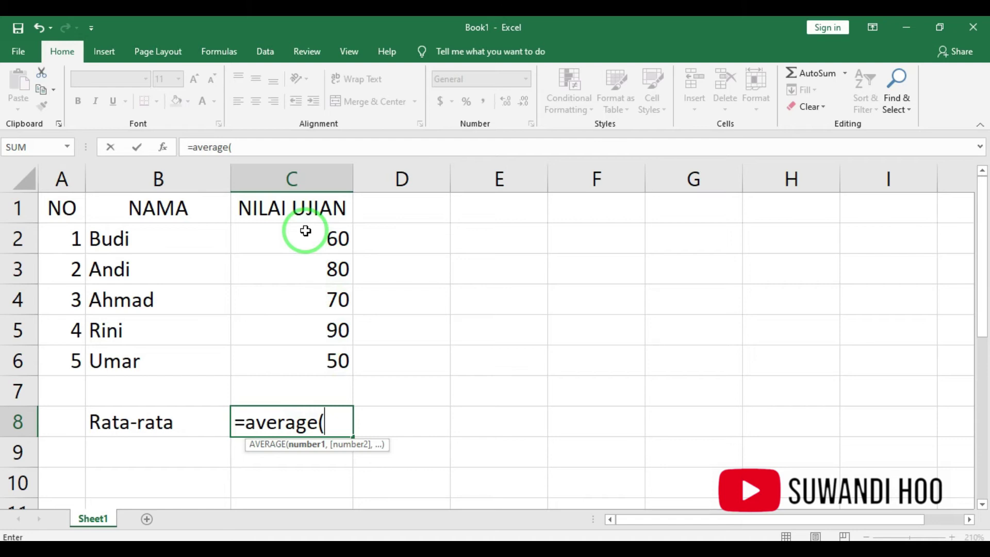
click(305, 231)
drag(305, 231, 303, 339)
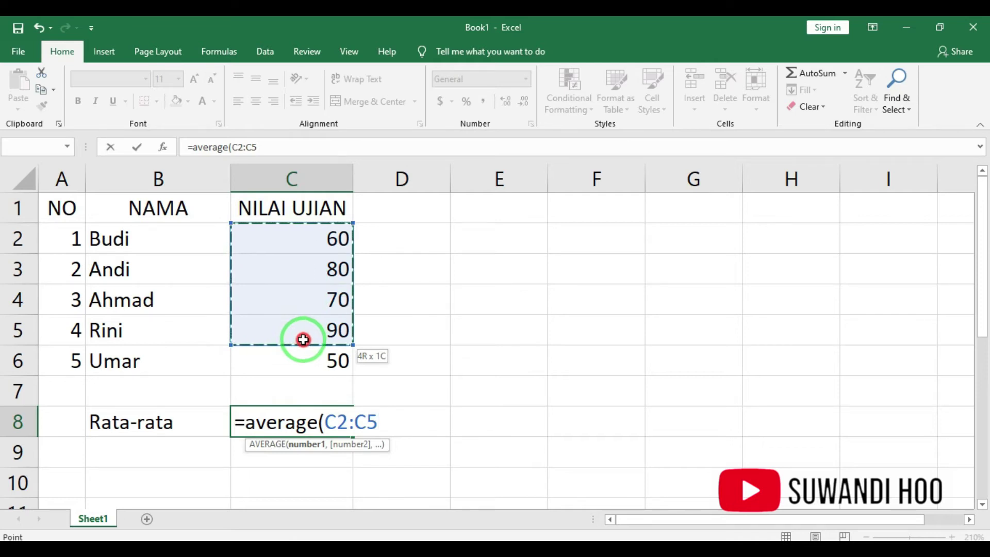
drag(303, 339, 304, 353)
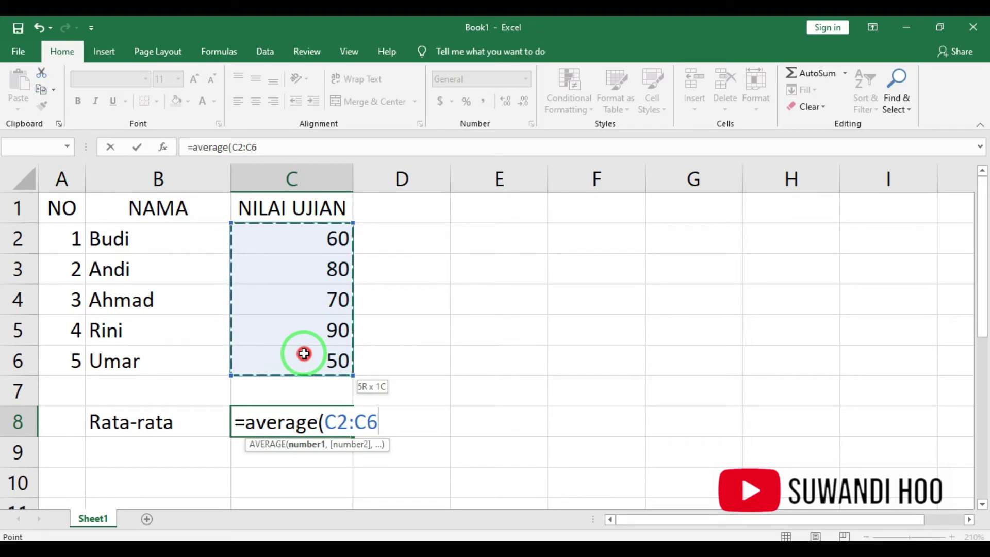
drag(304, 353, 305, 353)
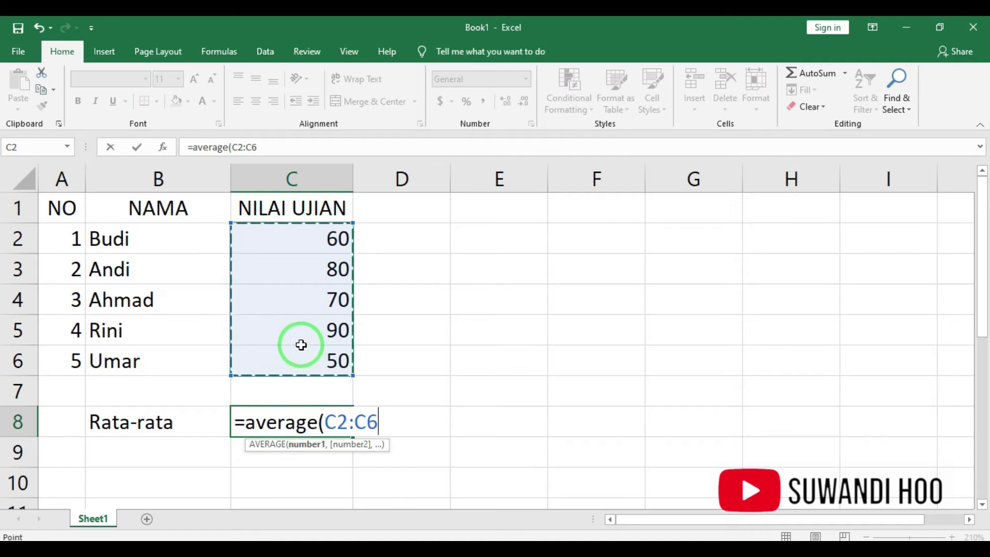
text())
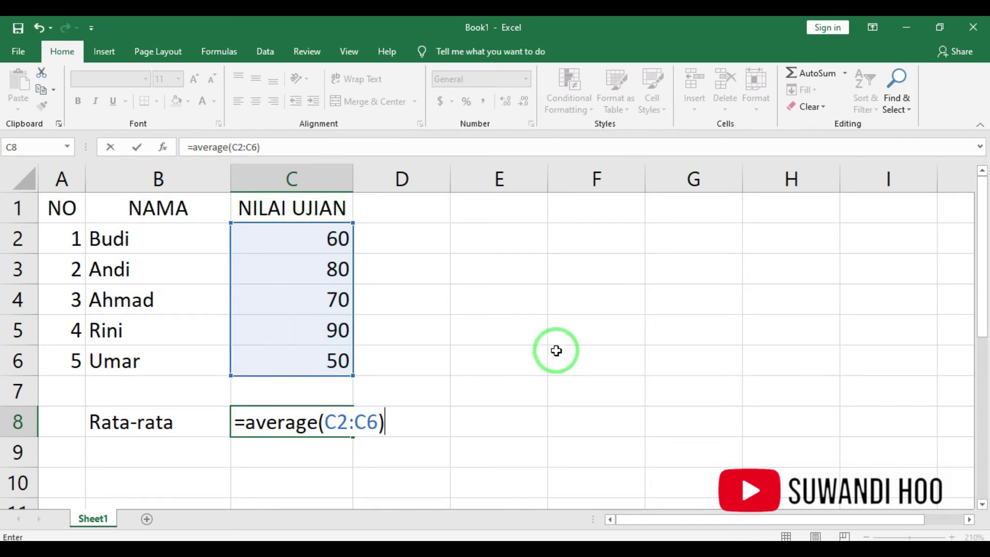
key(Return)
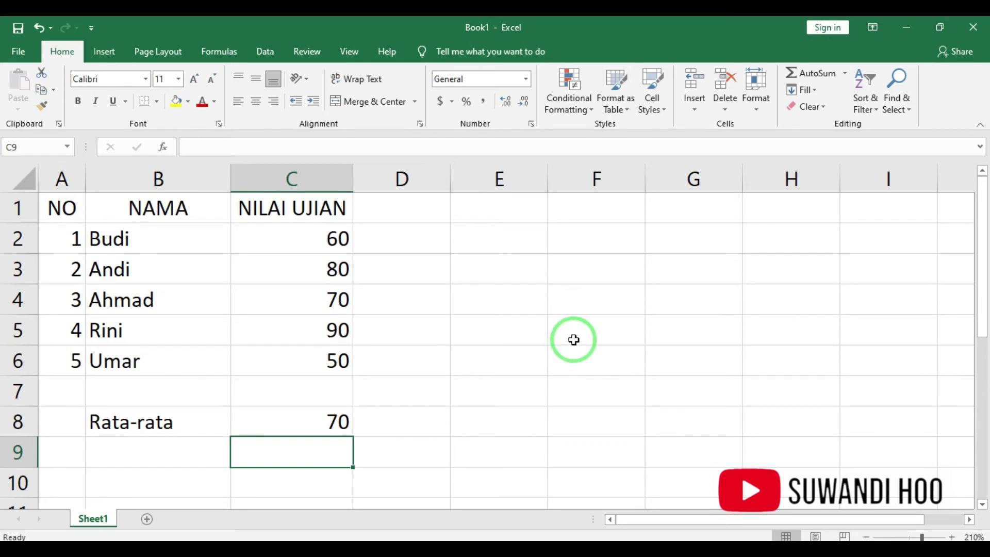
click(315, 418)
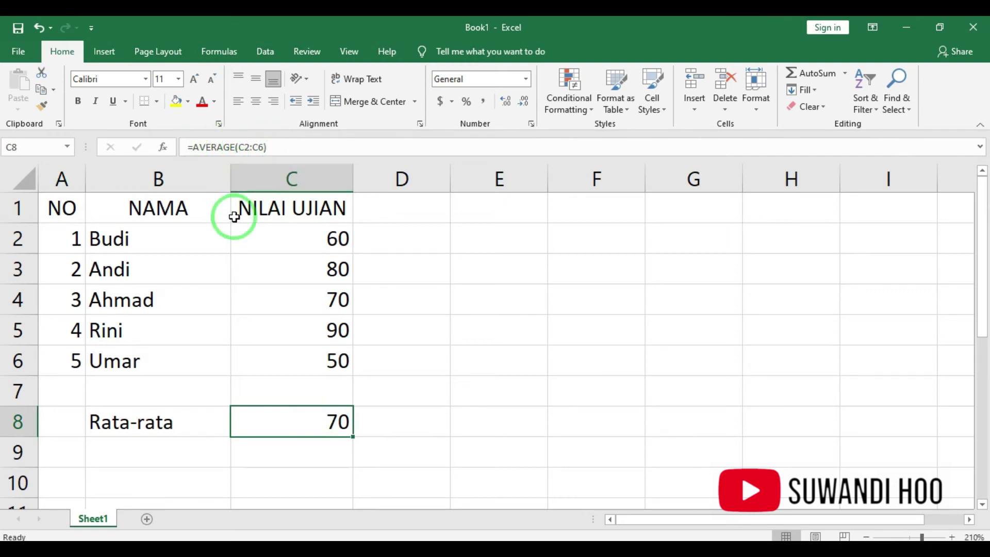
click(157, 459)
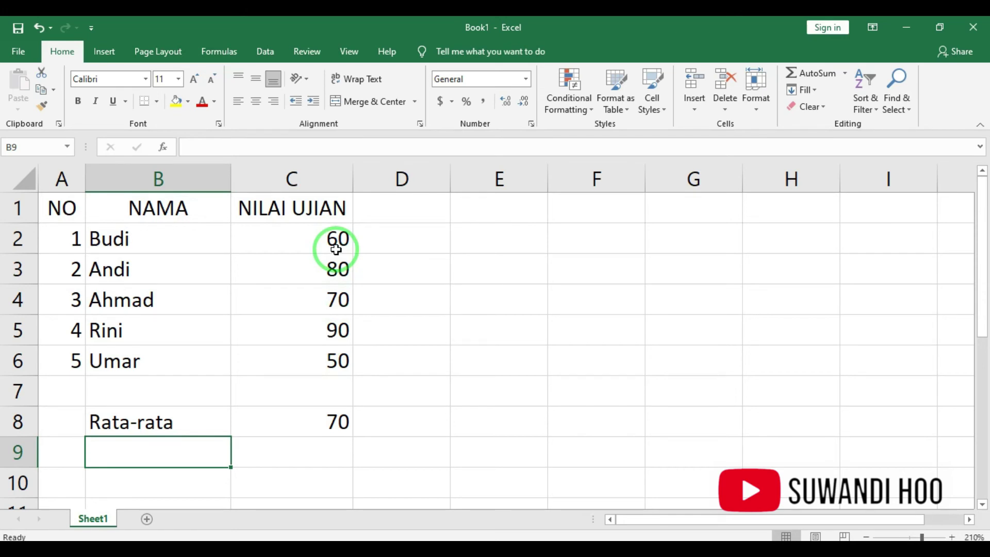
Type Tertinggi in B9 and Terendah in B10.
text(T)
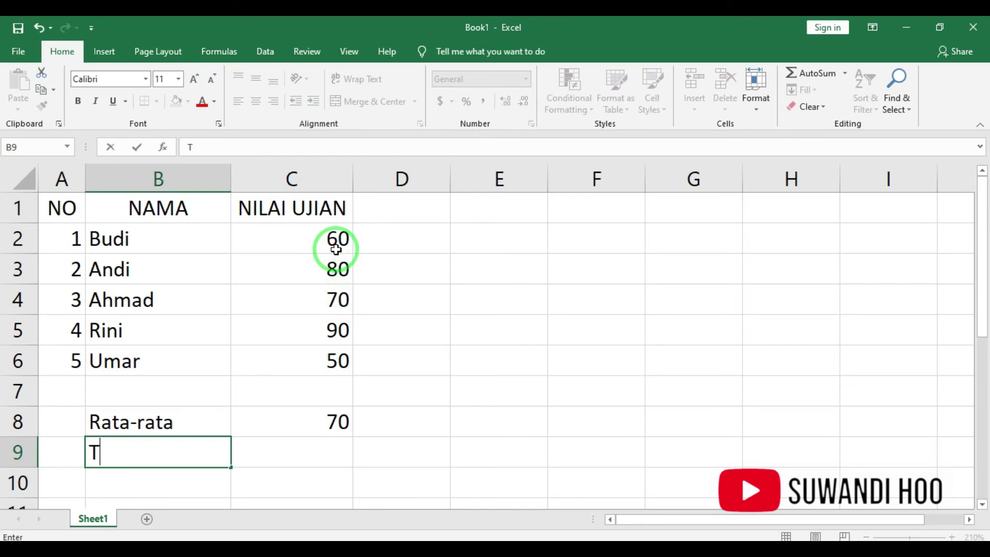
text(ertinggi)
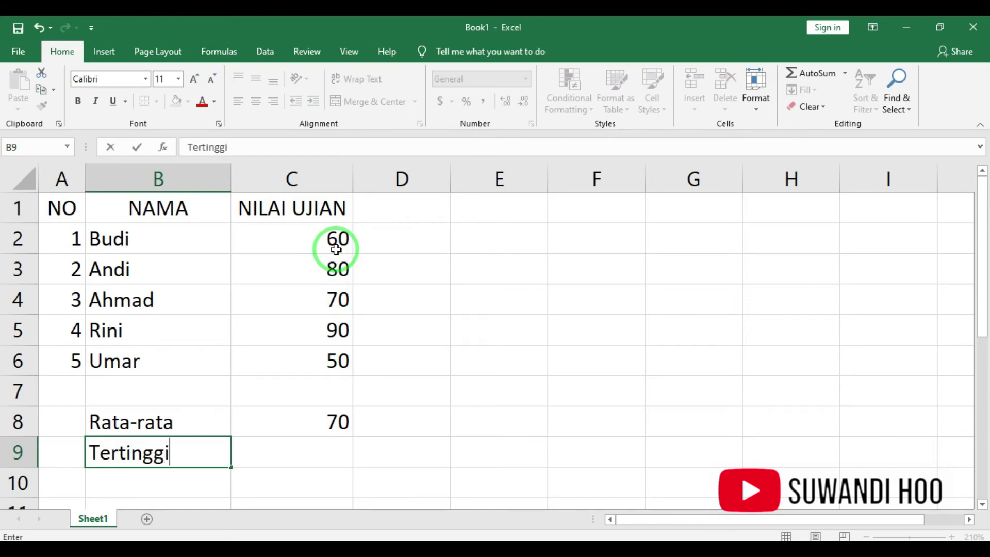
key(Return)
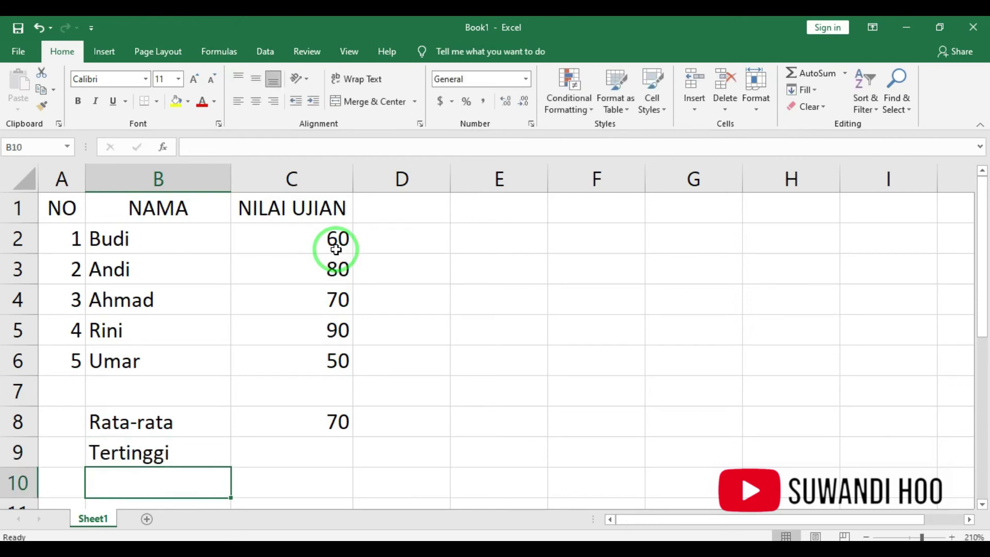
text(T)
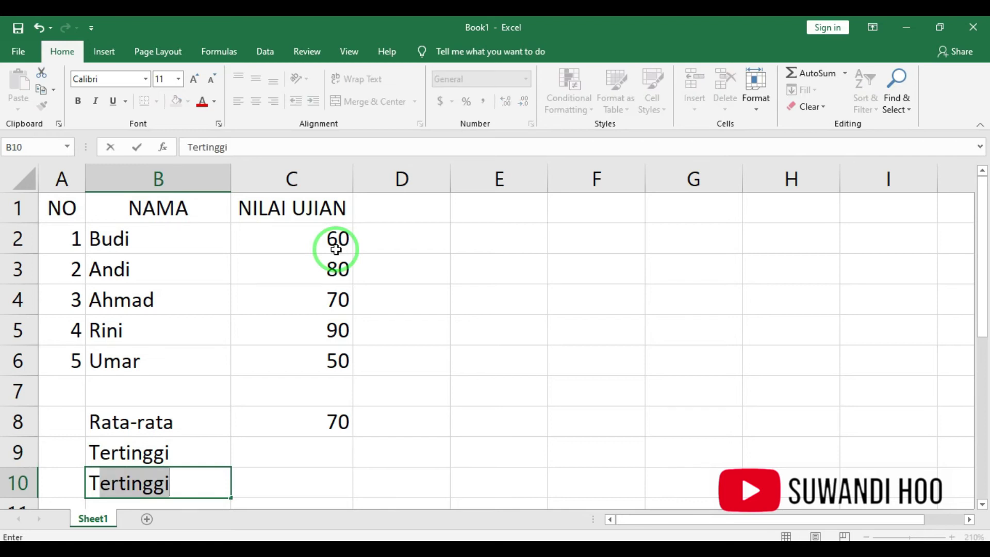
text(ere)
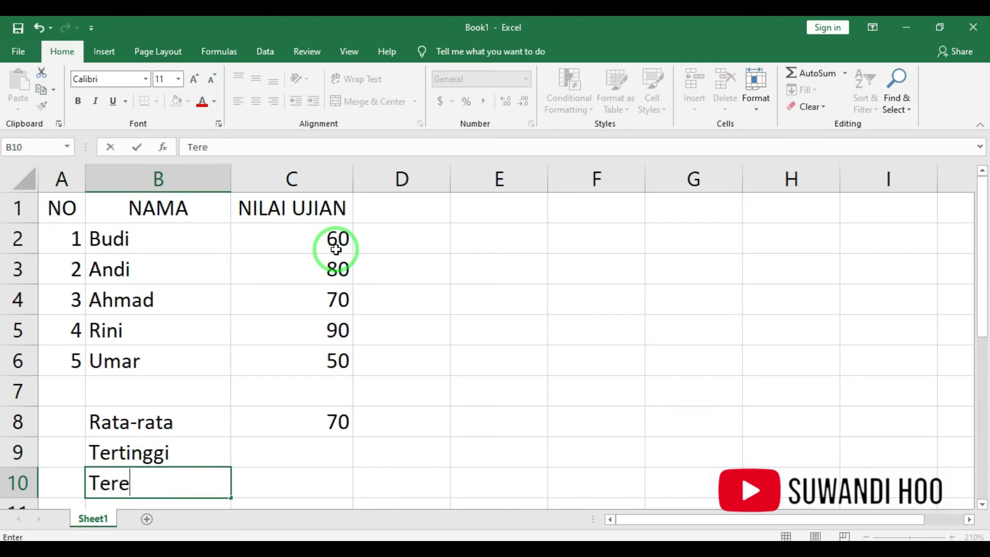
text(ndah)
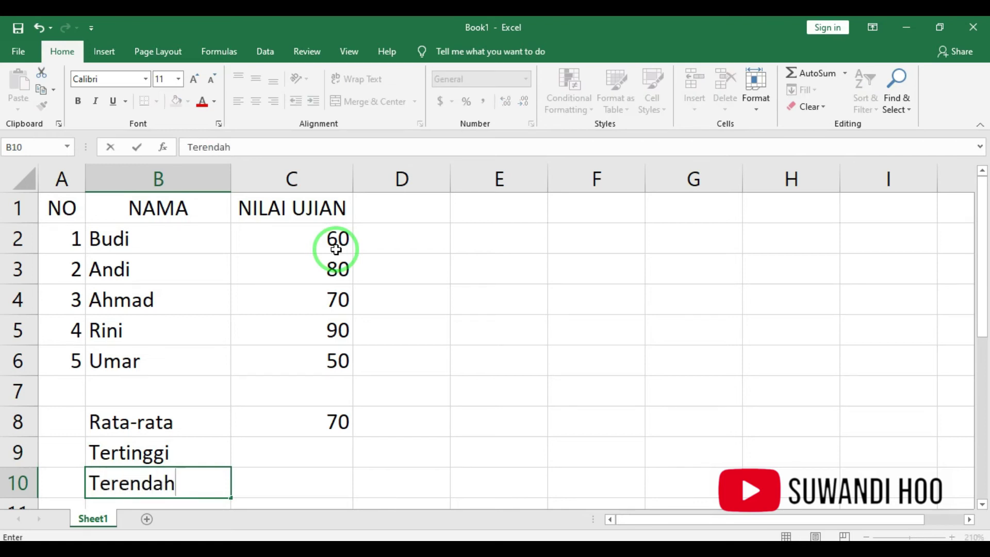
click(281, 454)
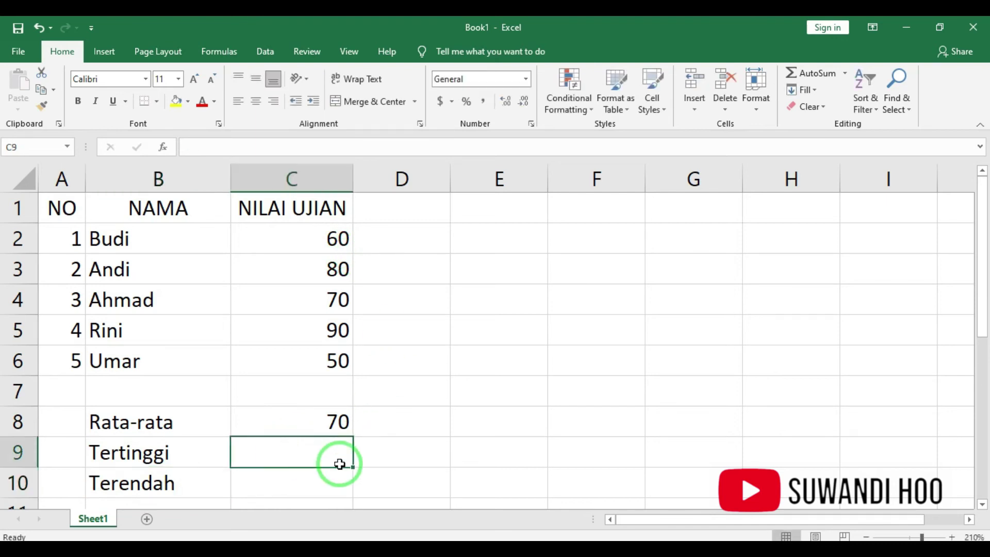
Enter =max(C2:C6) in C9 so it shows the highest score, 90.
text(=)
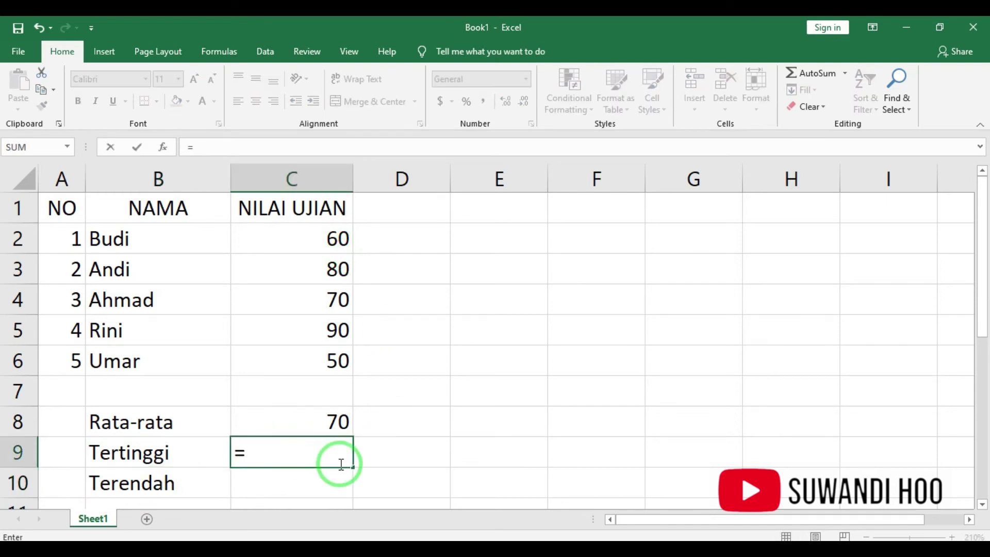
text(max)
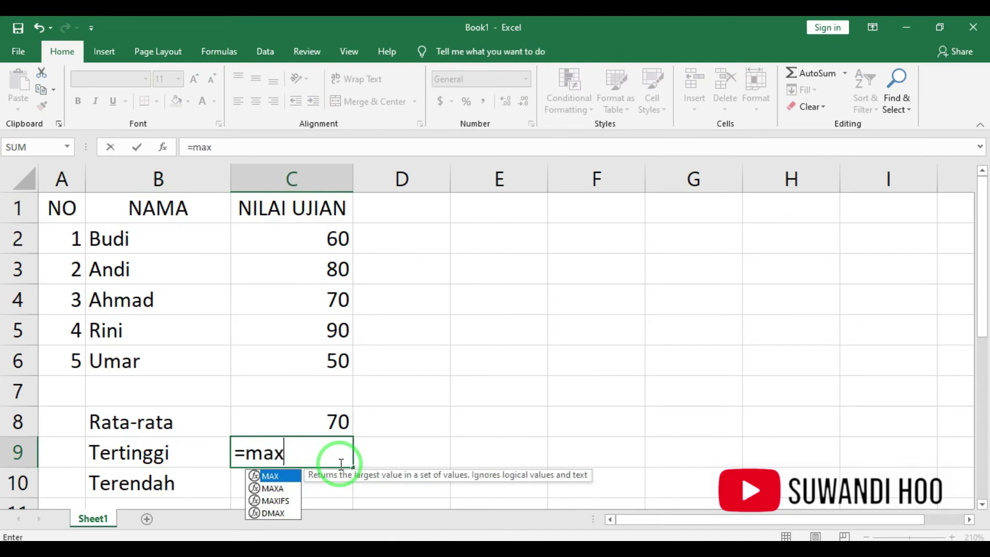
text(()
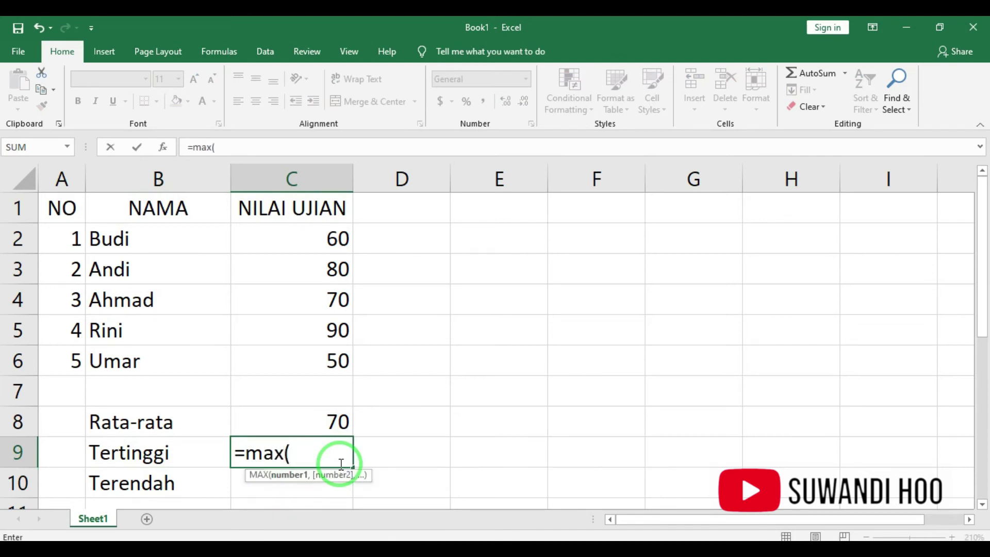
click(300, 232)
drag(300, 233, 296, 353)
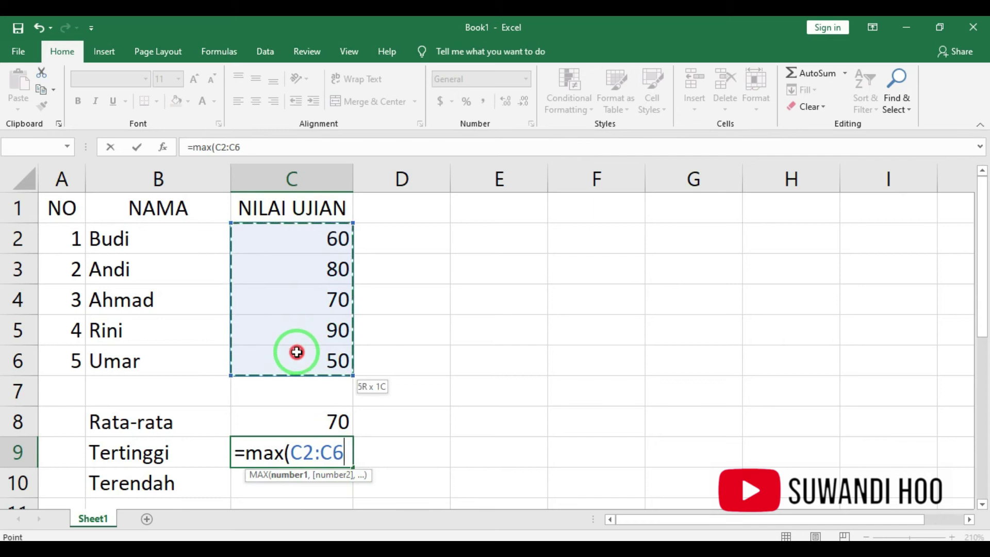
drag(297, 353, 296, 352)
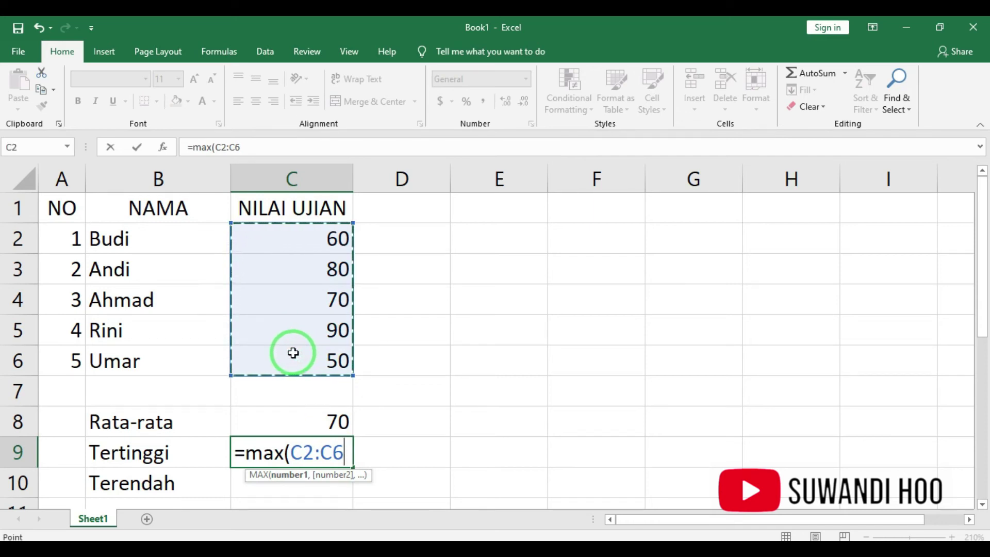
text())
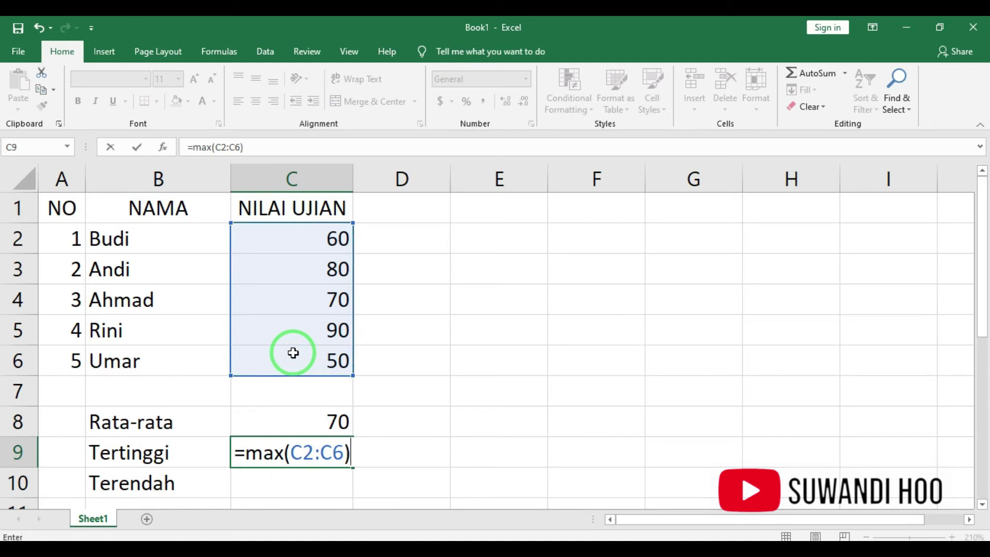
key(Return)
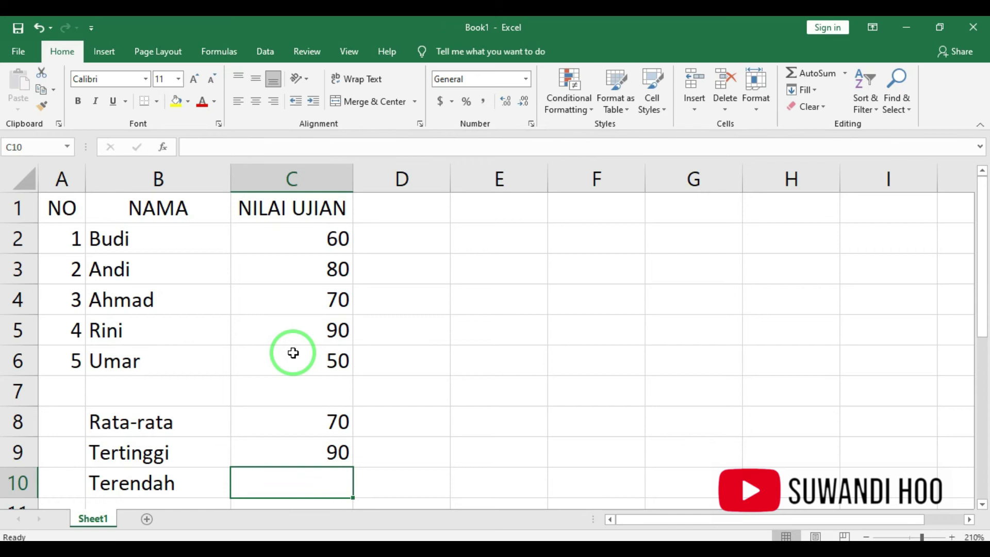
text(=)
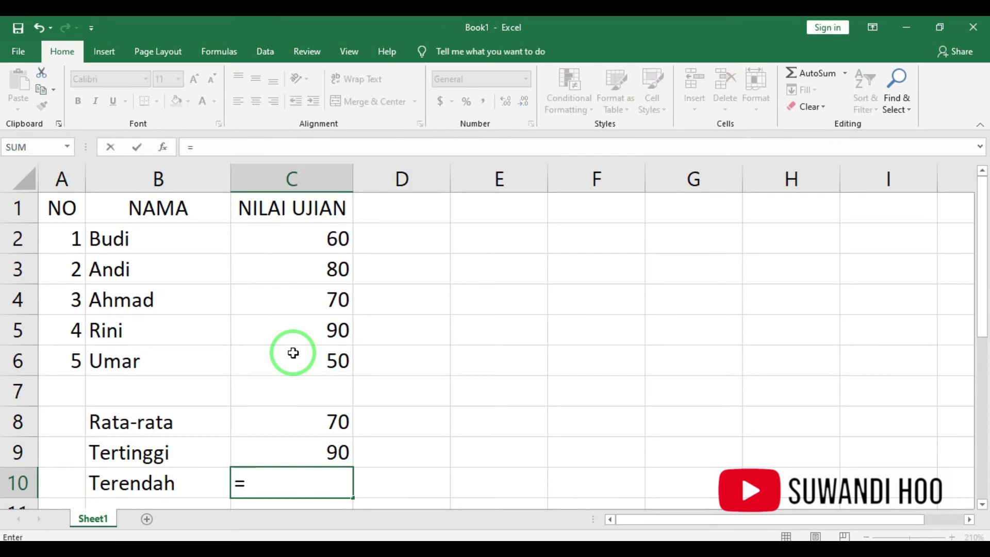
text(mihn)
Fix the function-name typo and enter =MIN(C2:C6) in C10, showing 50.
key(BackSpace)
key(BackSpace)
text(n)
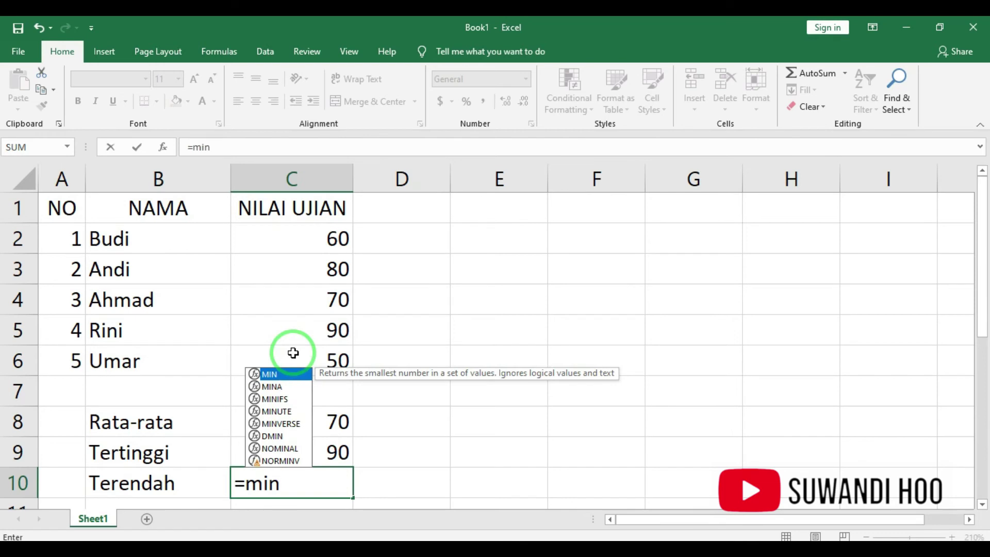
text(()
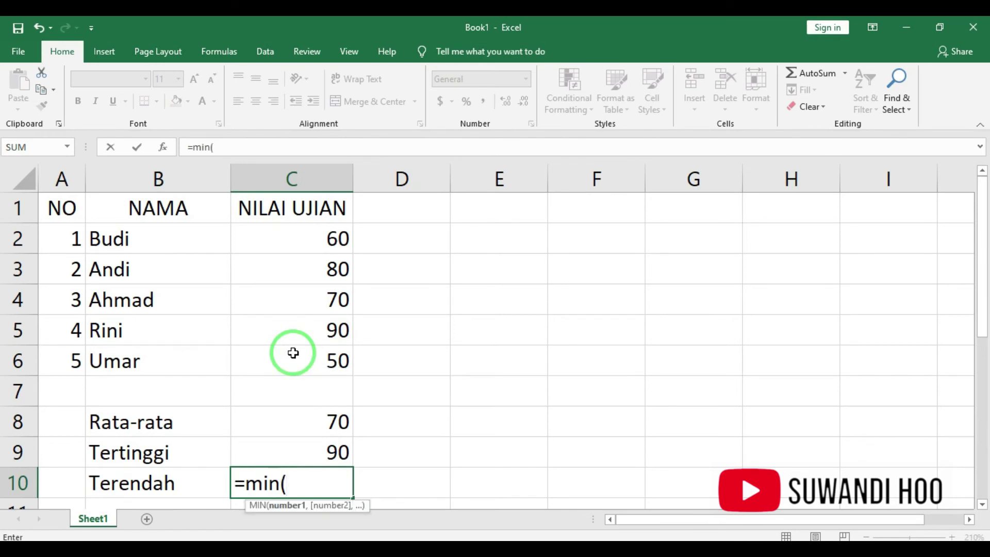
click(309, 237)
drag(308, 238, 278, 354)
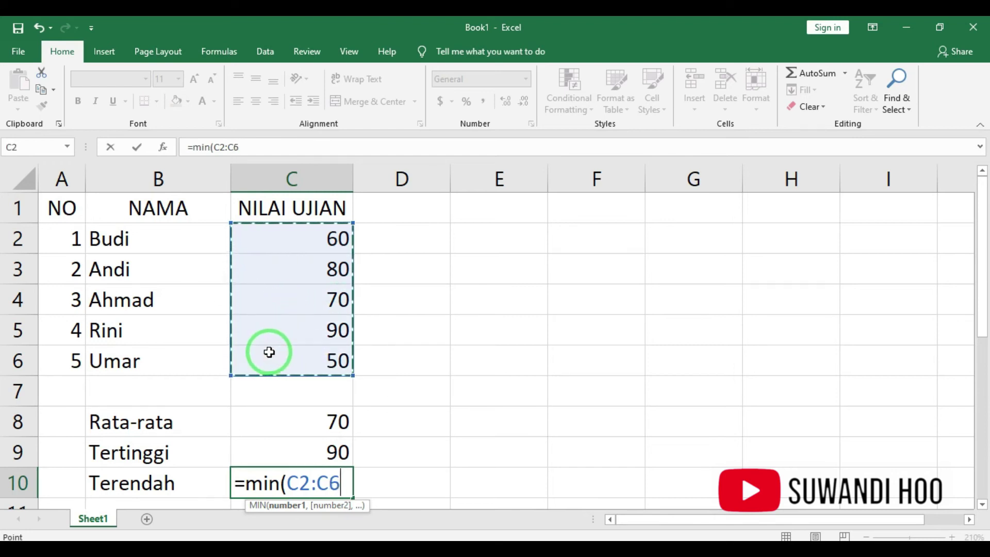
text())
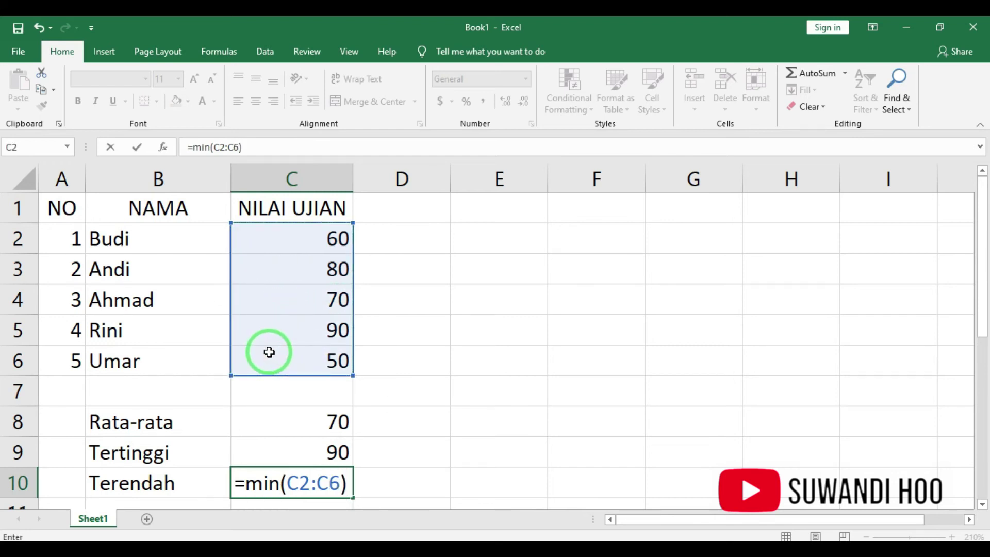
key(Return)
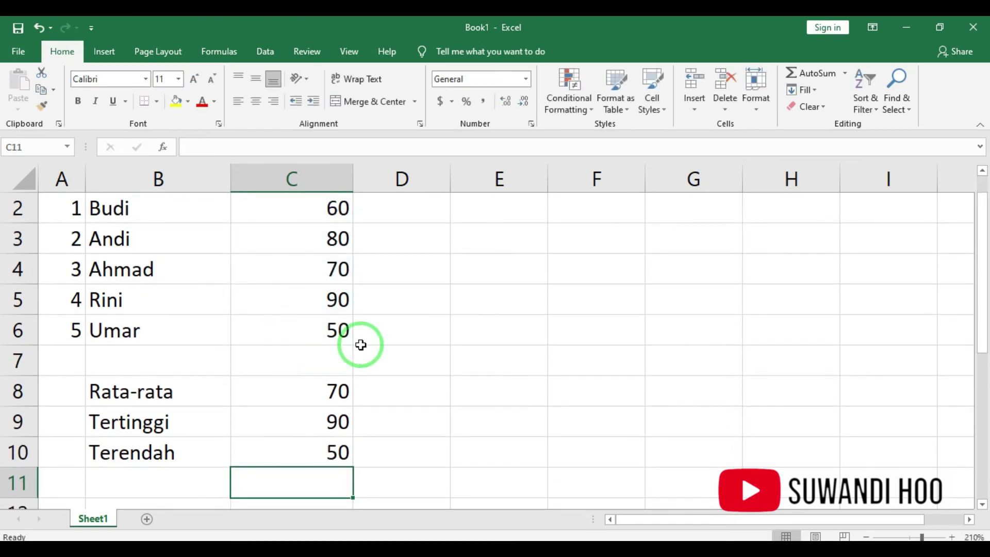
Verify the 90 score in C5 and the MAX and MIN formulas in C9 and C10.
drag(983, 283, 983, 269)
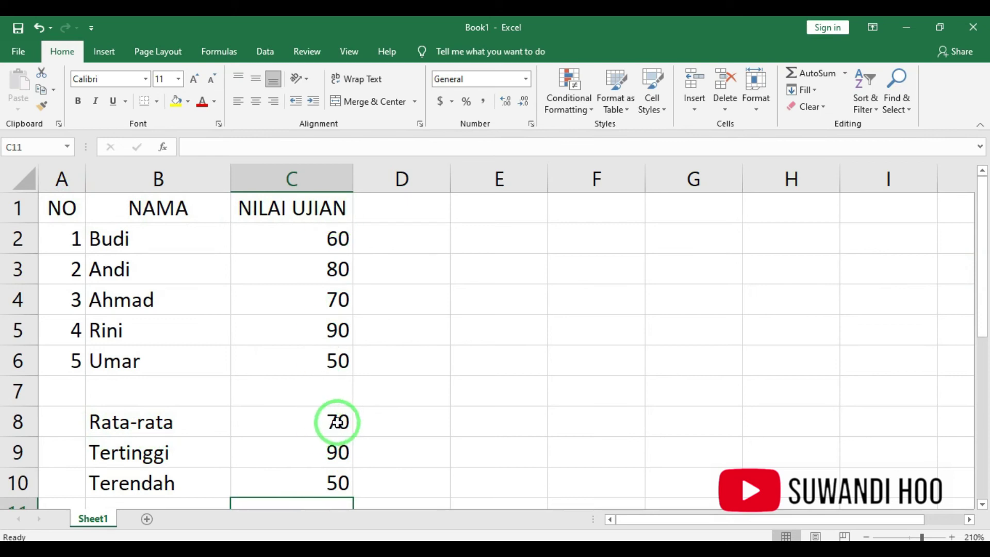
click(324, 330)
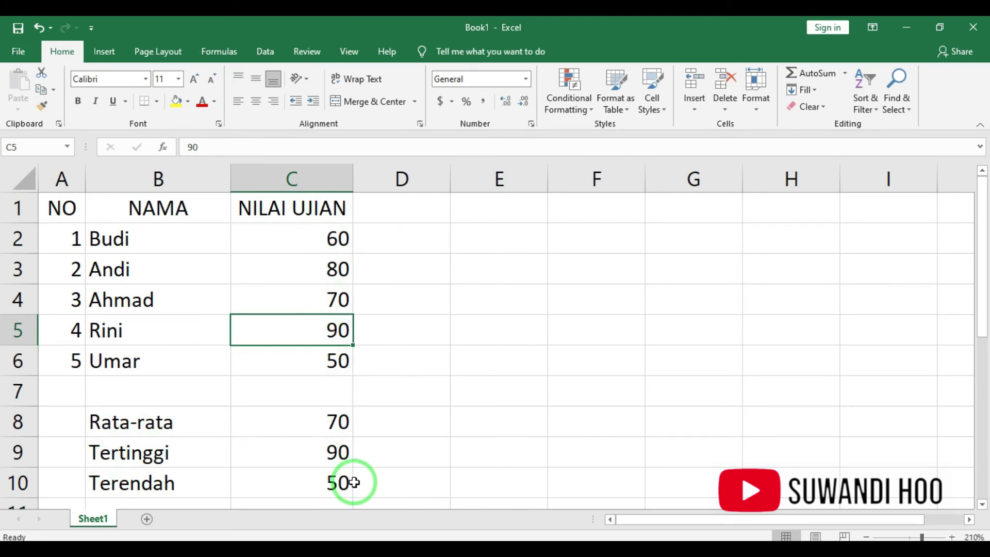
click(330, 491)
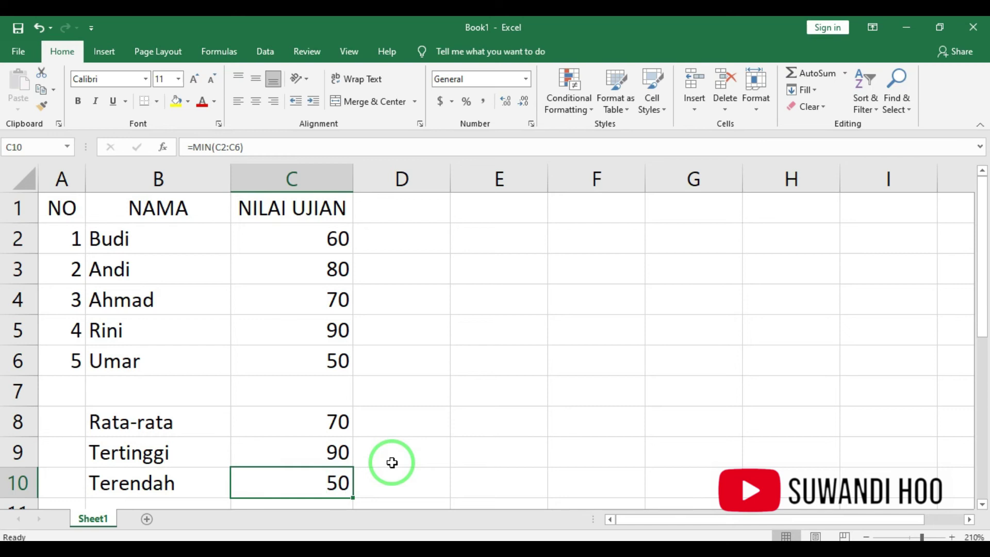
click(331, 453)
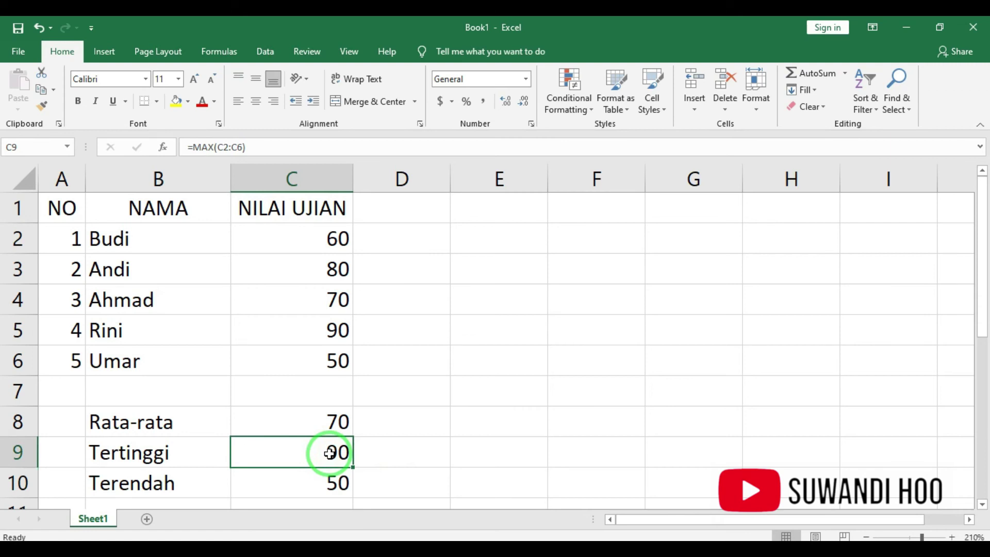
click(322, 482)
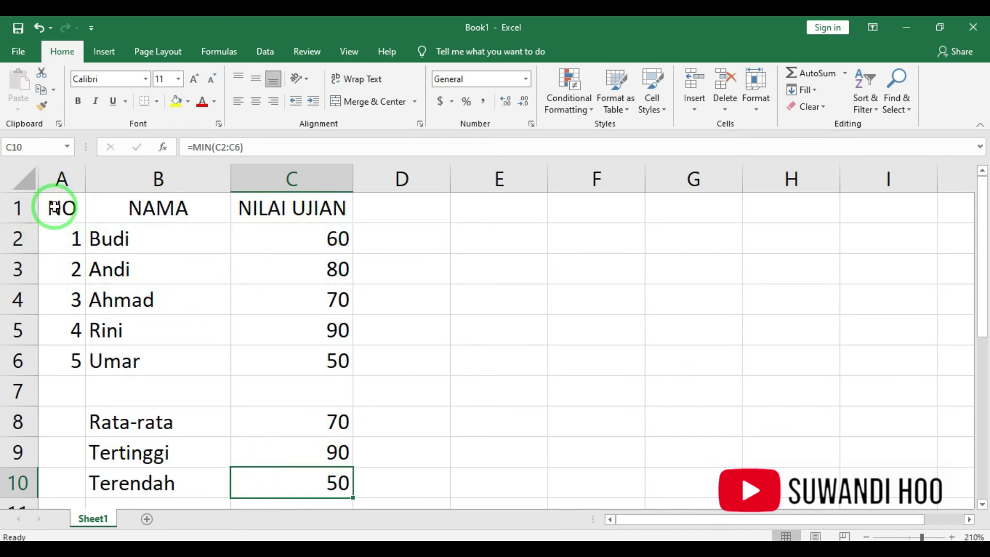
Apply All Borders to the score table A1:C6.
mouse_move(60, 206)
mouse_down()
mouse_move(281, 221)
mouse_move(287, 365)
mouse_up()
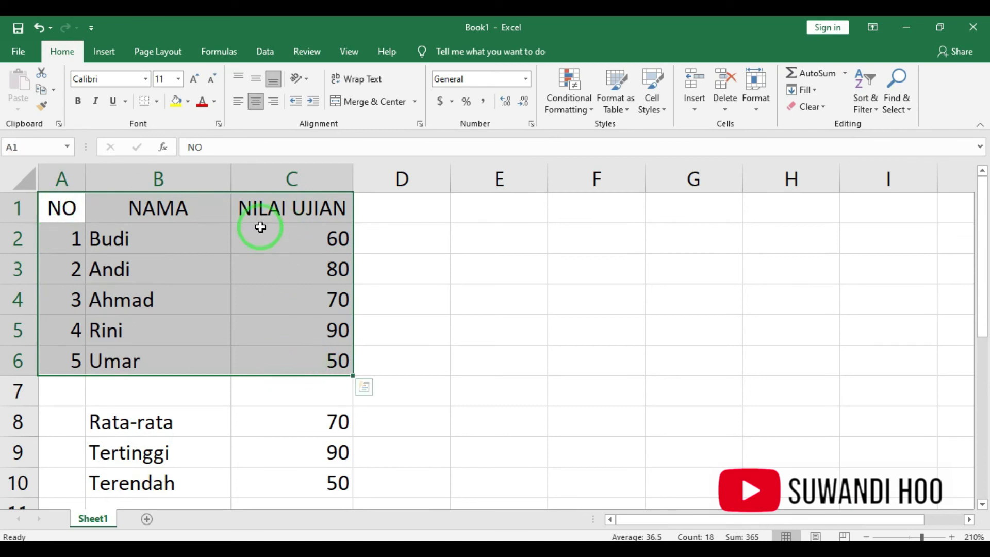
click(157, 102)
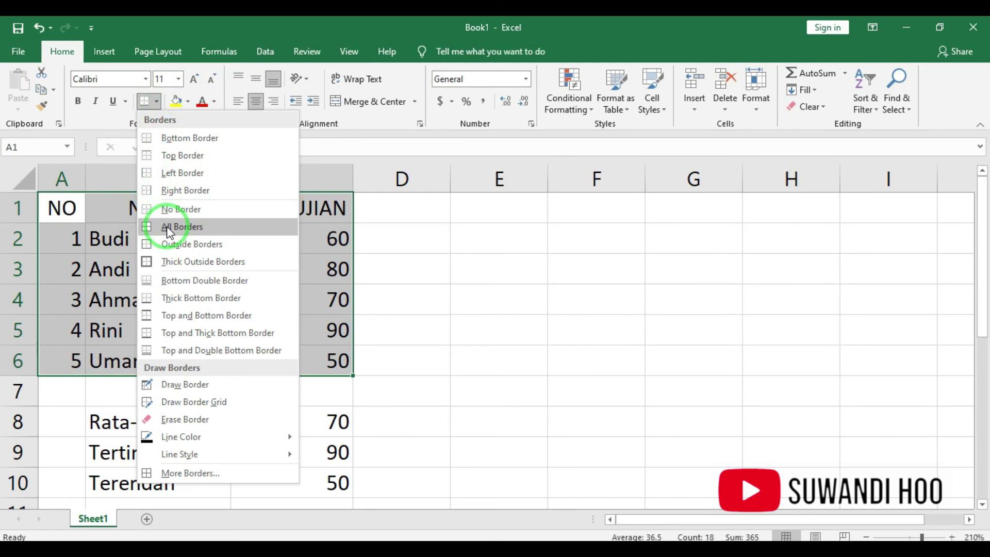
click(155, 234)
click(159, 254)
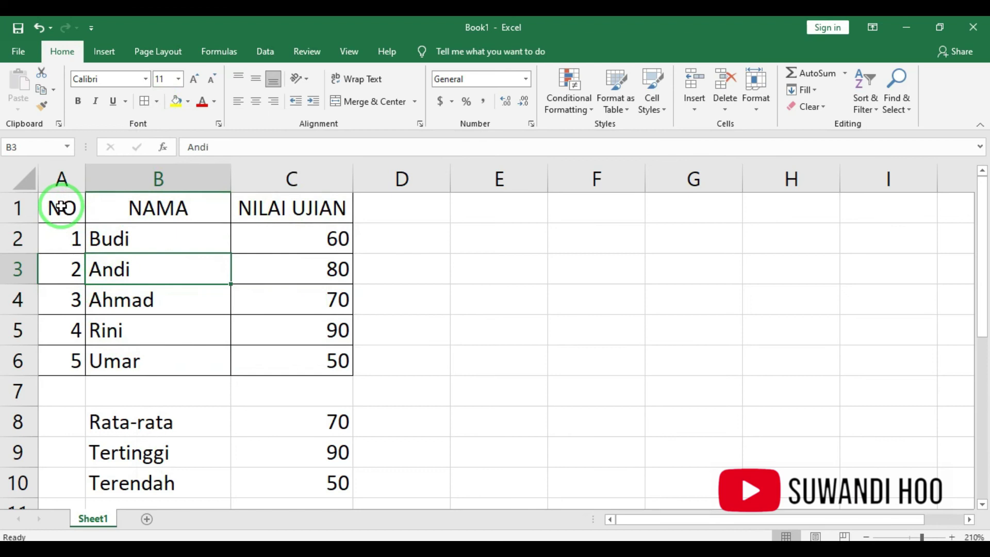
Give the header row A1:C1 a Thick Outside Border.
drag(60, 207, 276, 208)
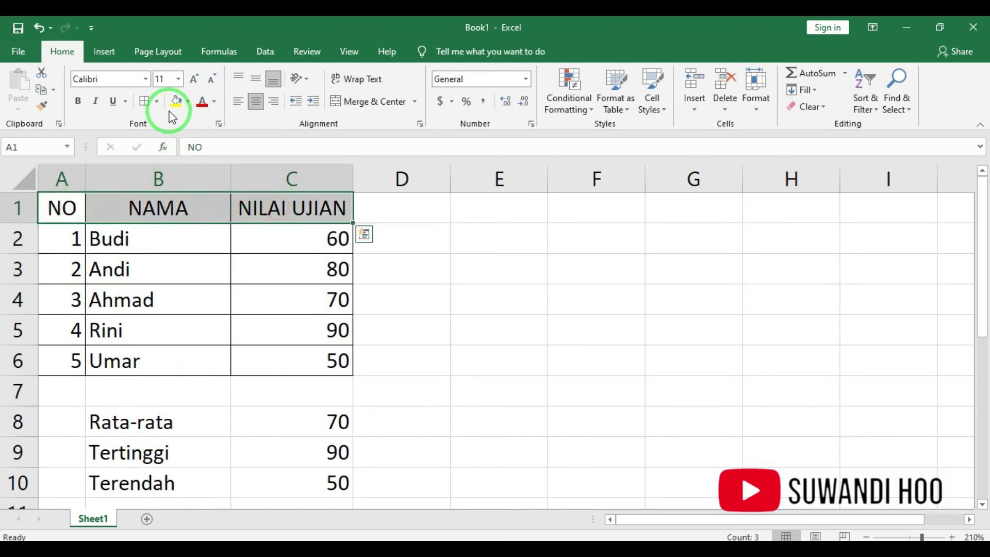
click(157, 101)
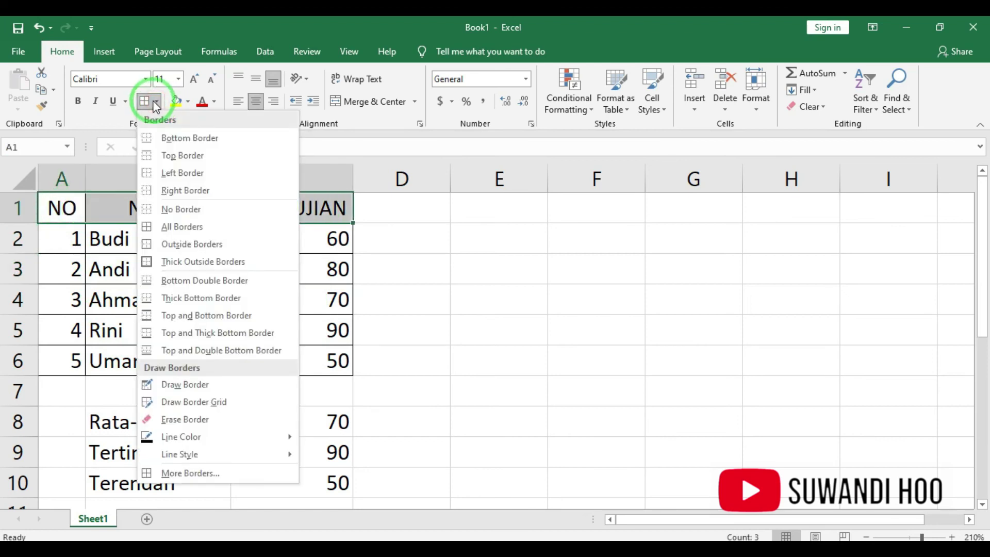
click(152, 261)
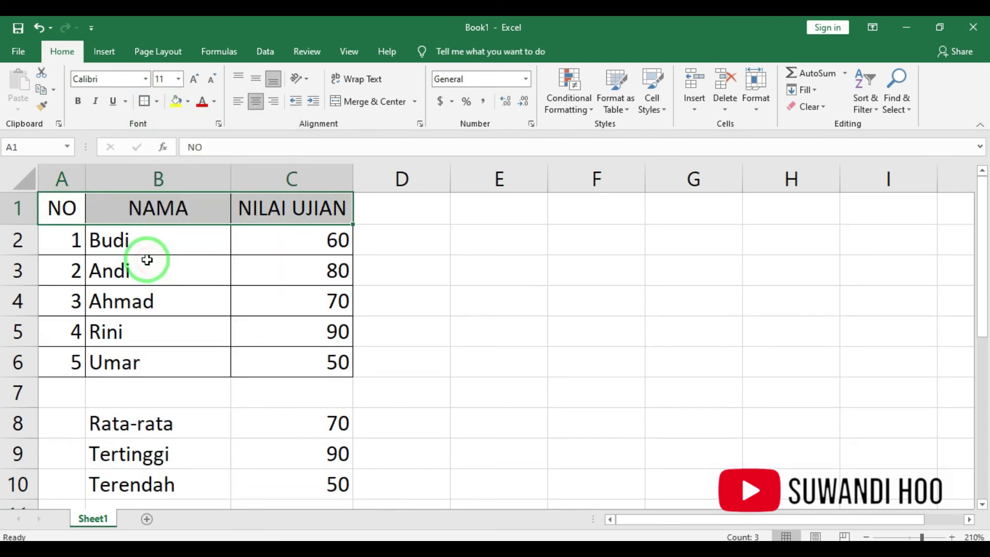
click(109, 235)
click(490, 280)
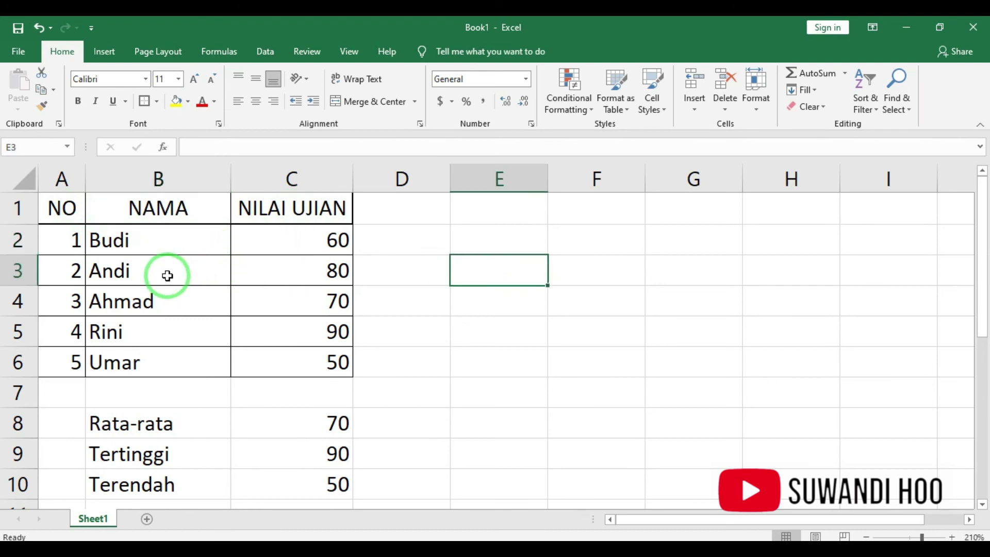
Fill the header cells A1:C1 (NO, NAMA, NILAI UJIAN) with yellow.
click(66, 209)
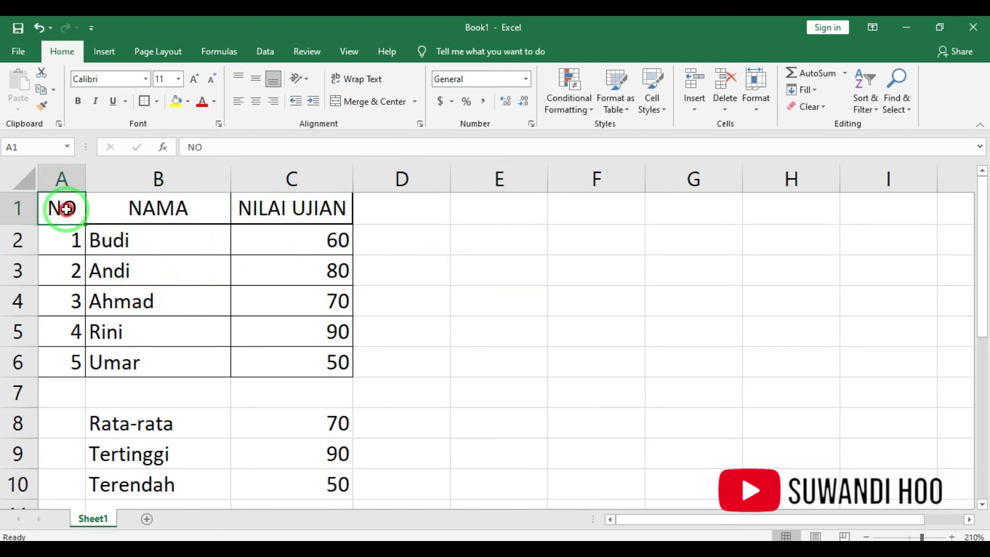
drag(66, 209, 255, 215)
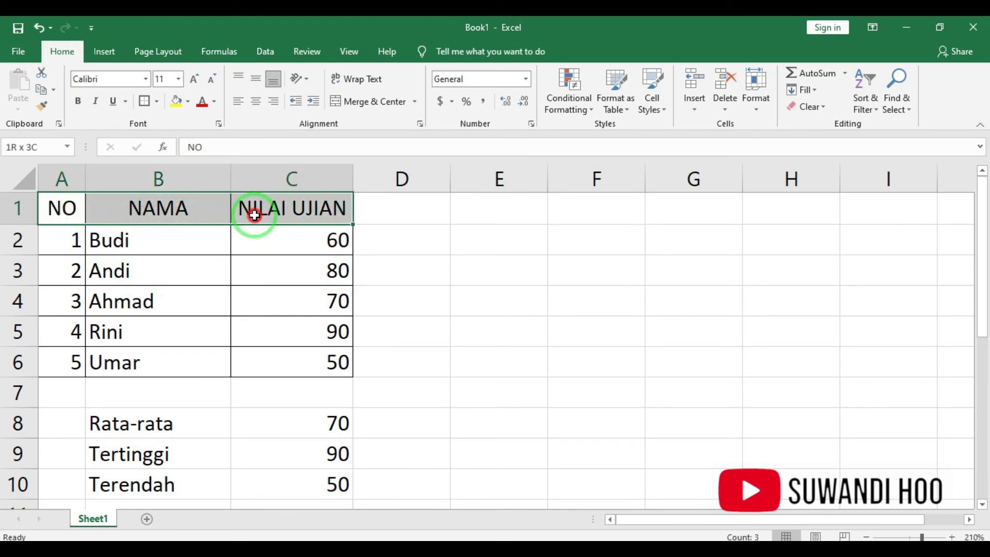
click(188, 101)
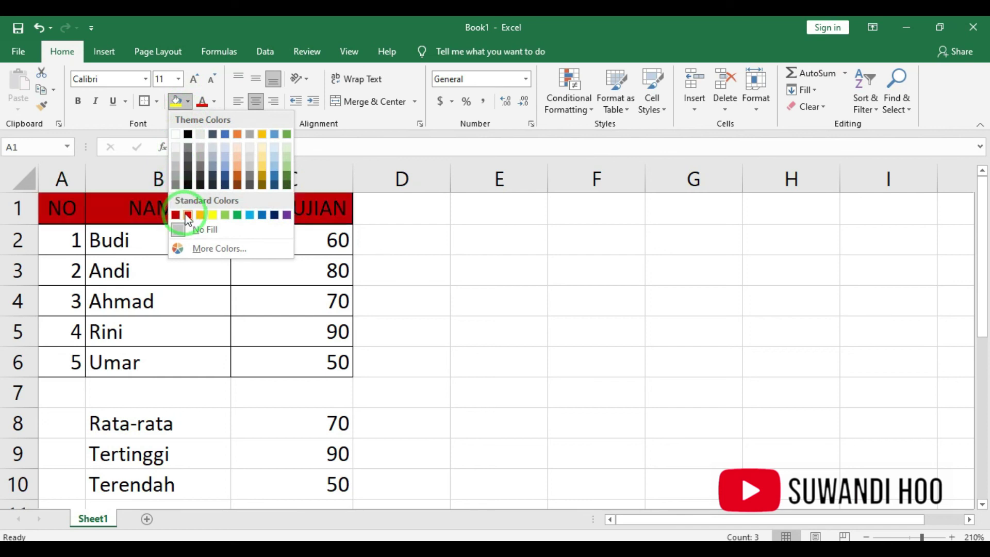
click(211, 215)
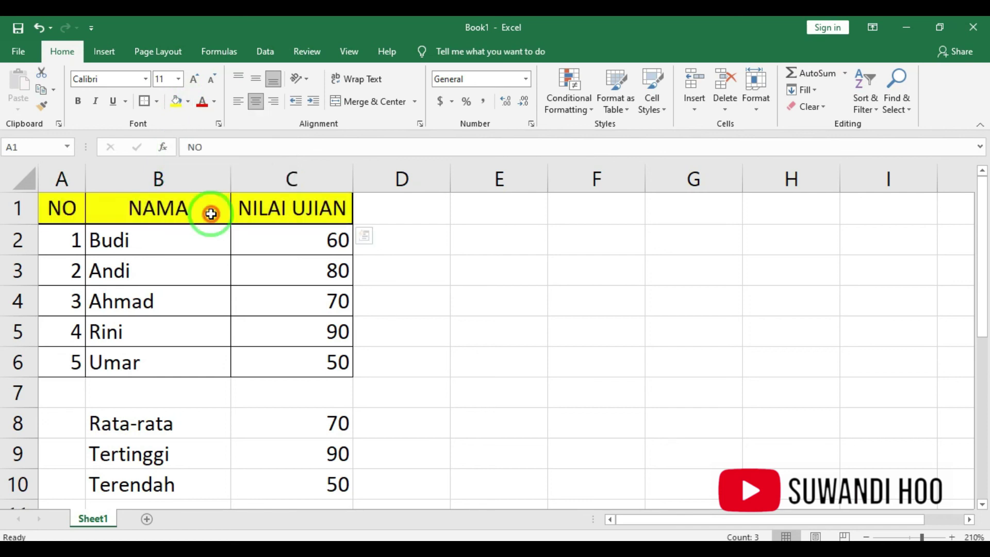
click(462, 364)
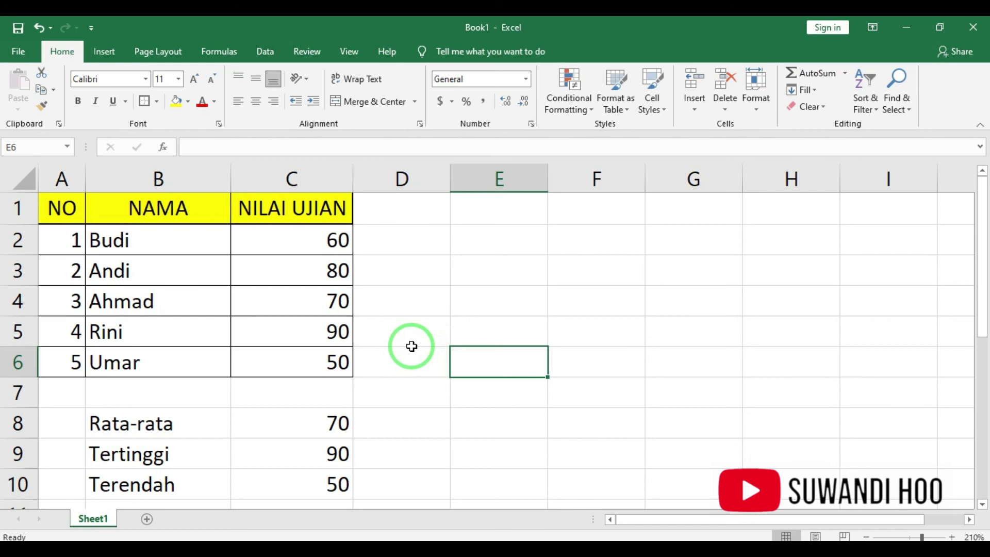
Fill the lowest score cells C6 and C10 (50) red.
click(313, 362)
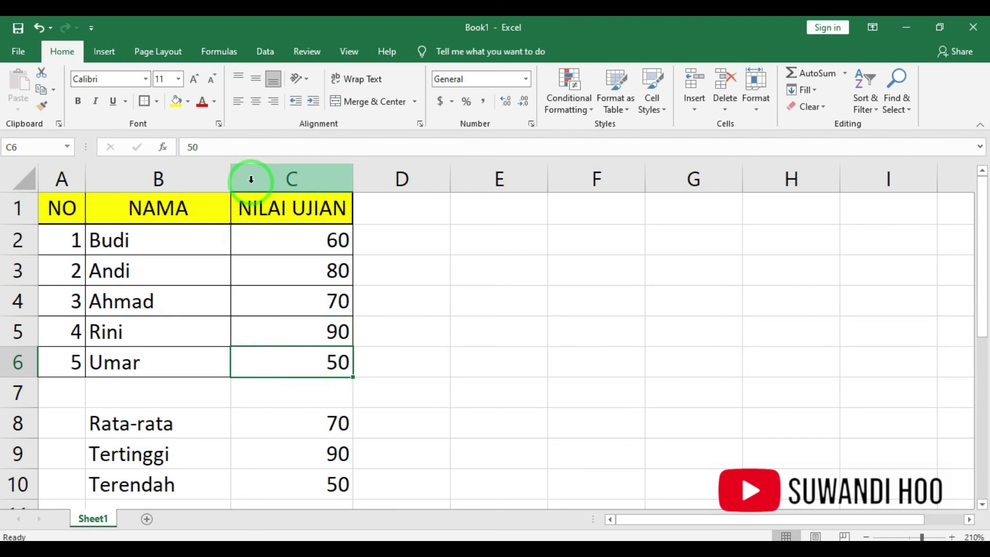
click(189, 103)
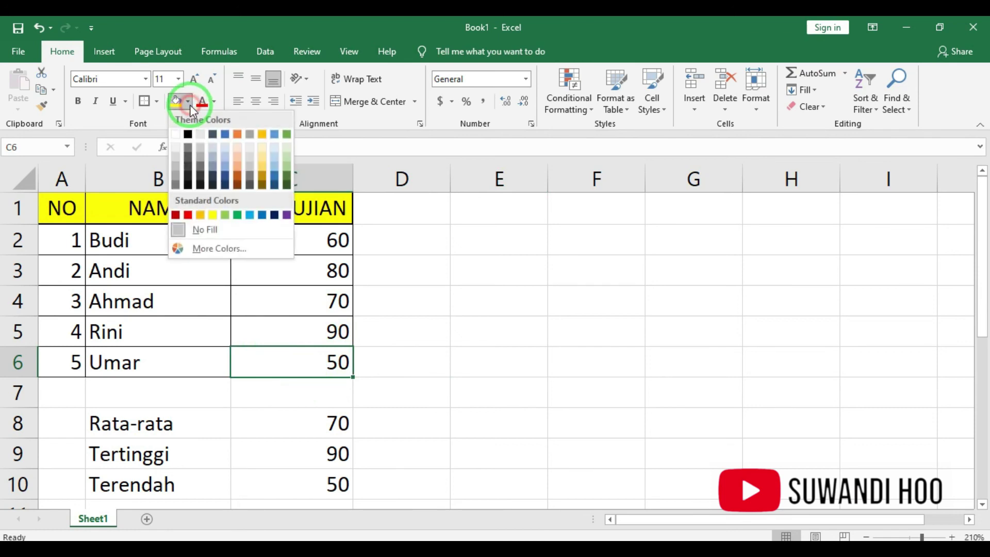
click(188, 214)
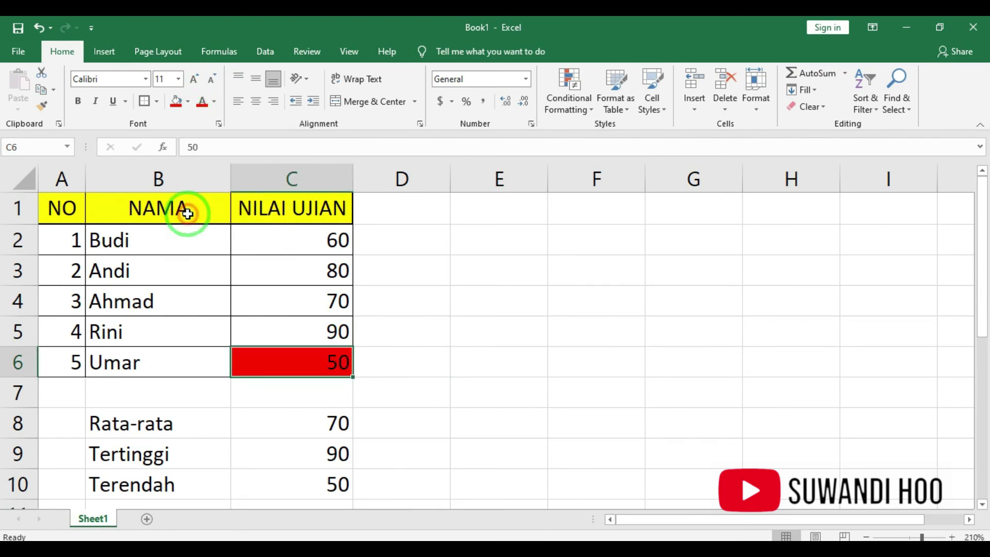
click(324, 482)
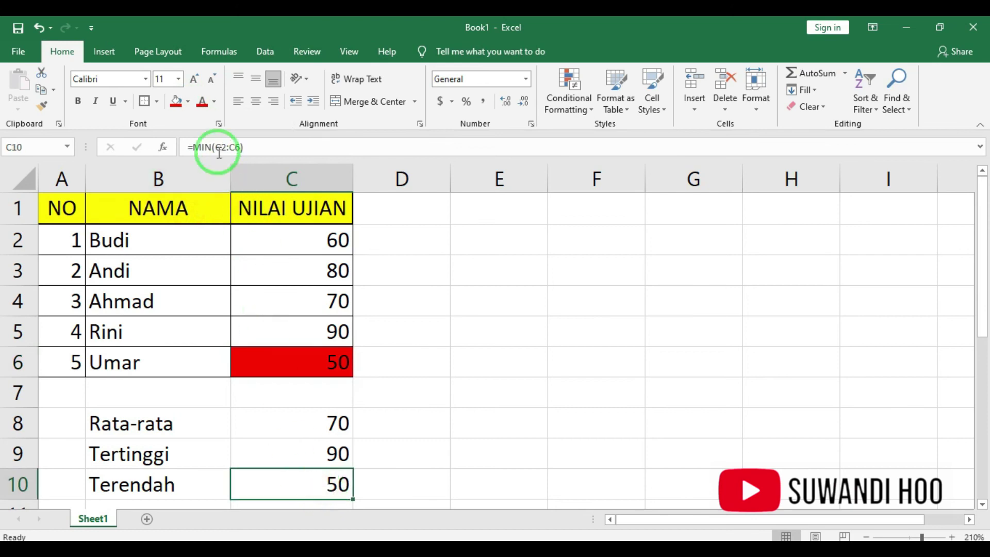
click(178, 103)
click(452, 403)
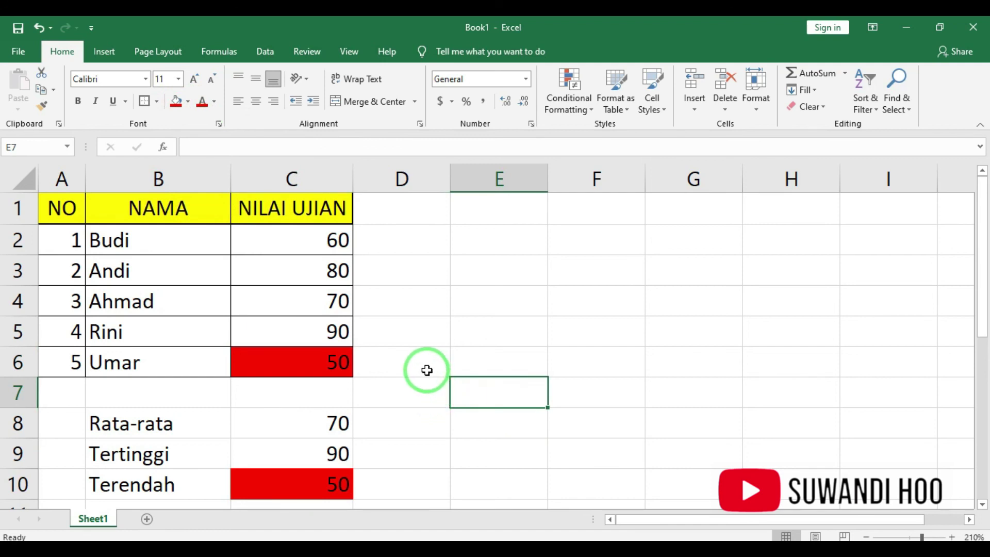
Fill the highest score cells C5 and C9 (90) light green.
click(319, 329)
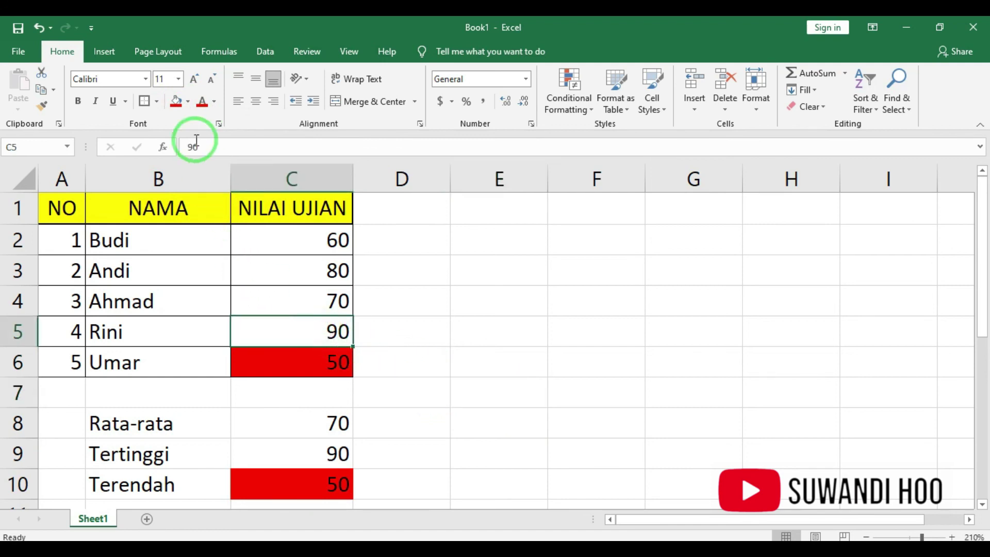
click(189, 103)
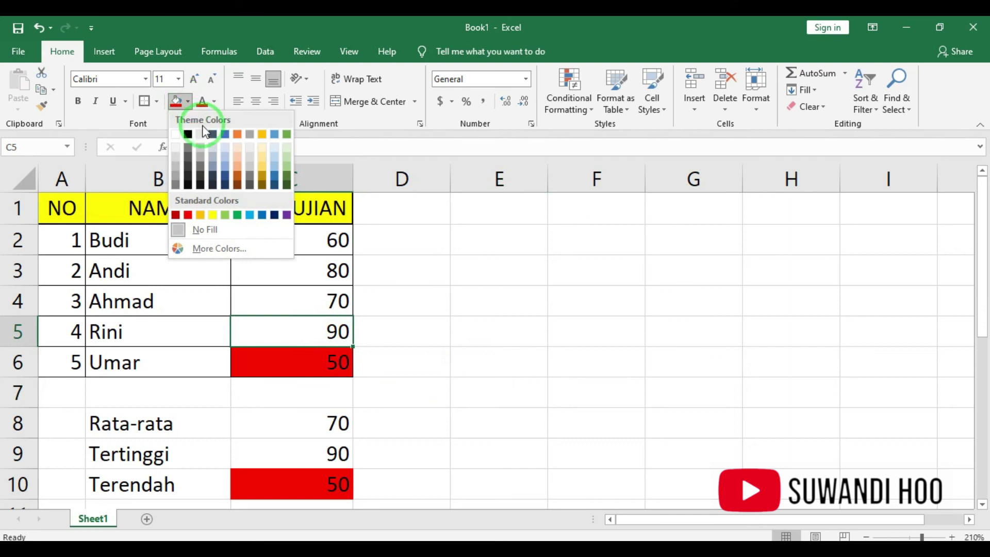
click(225, 215)
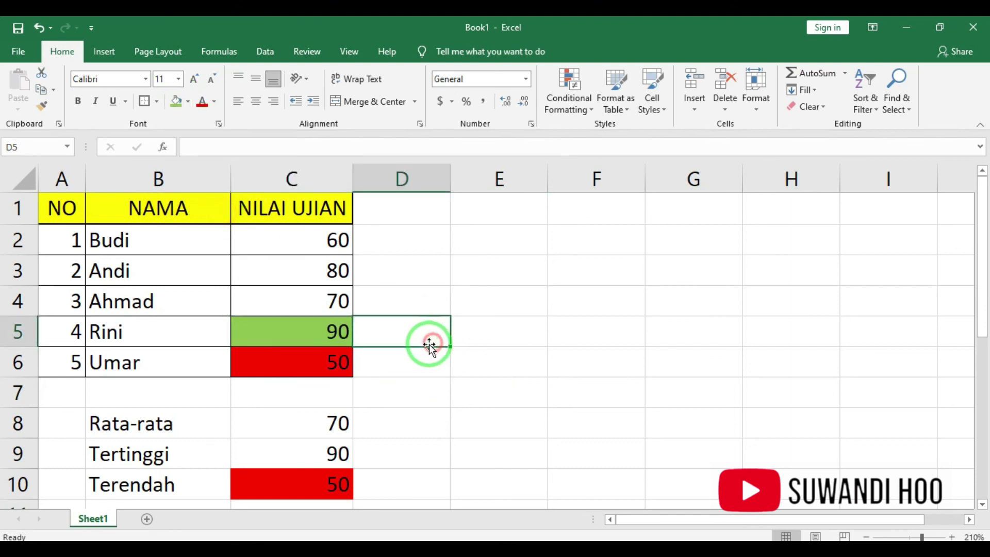
click(330, 454)
click(175, 101)
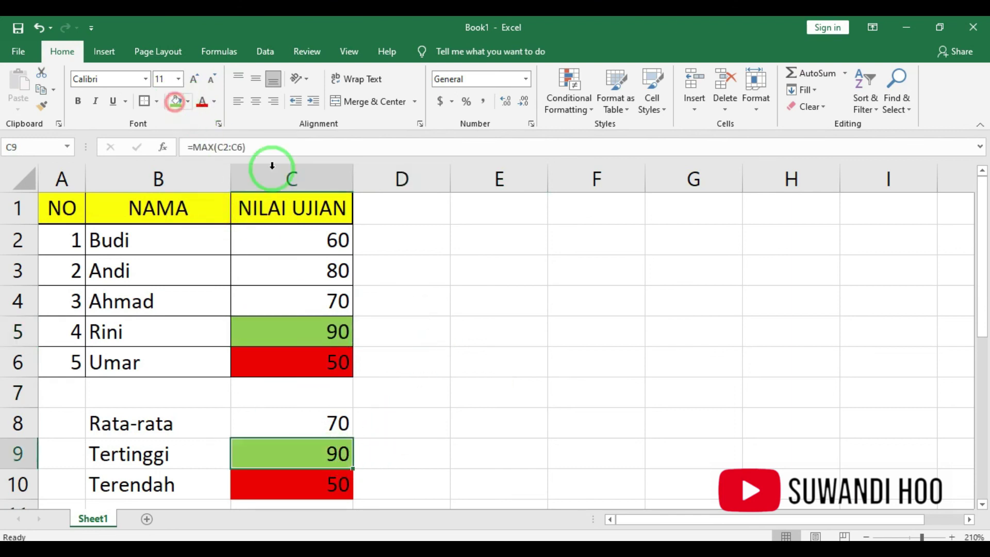
click(526, 327)
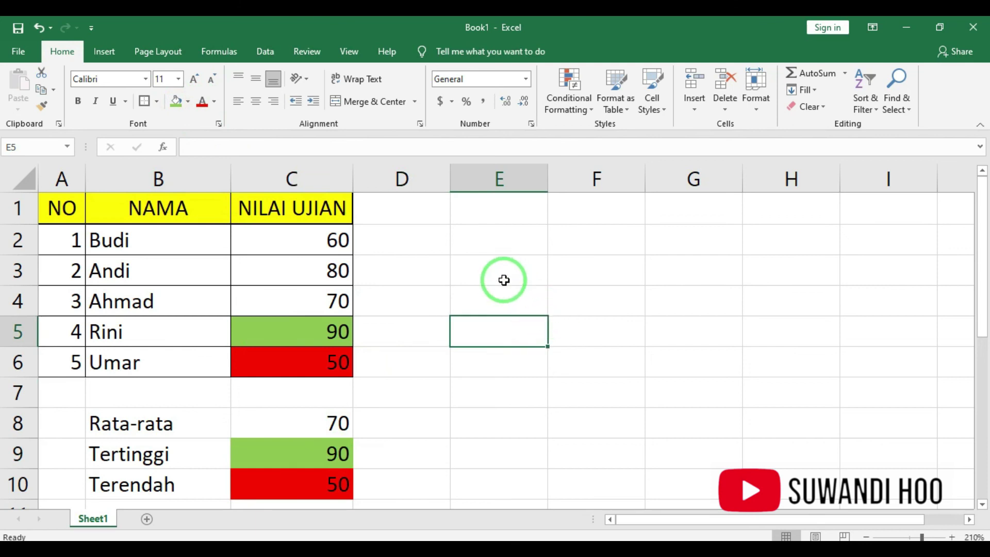